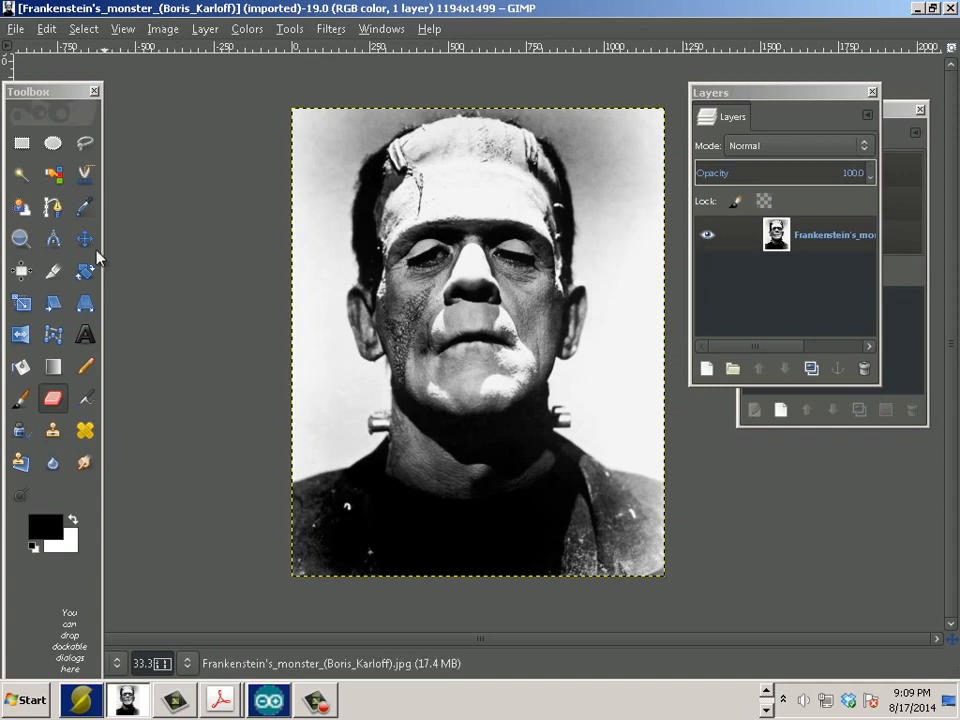
Step: Activate the Fuzzy Select tool and add an alpha channel to the portrait layer
click(21, 175)
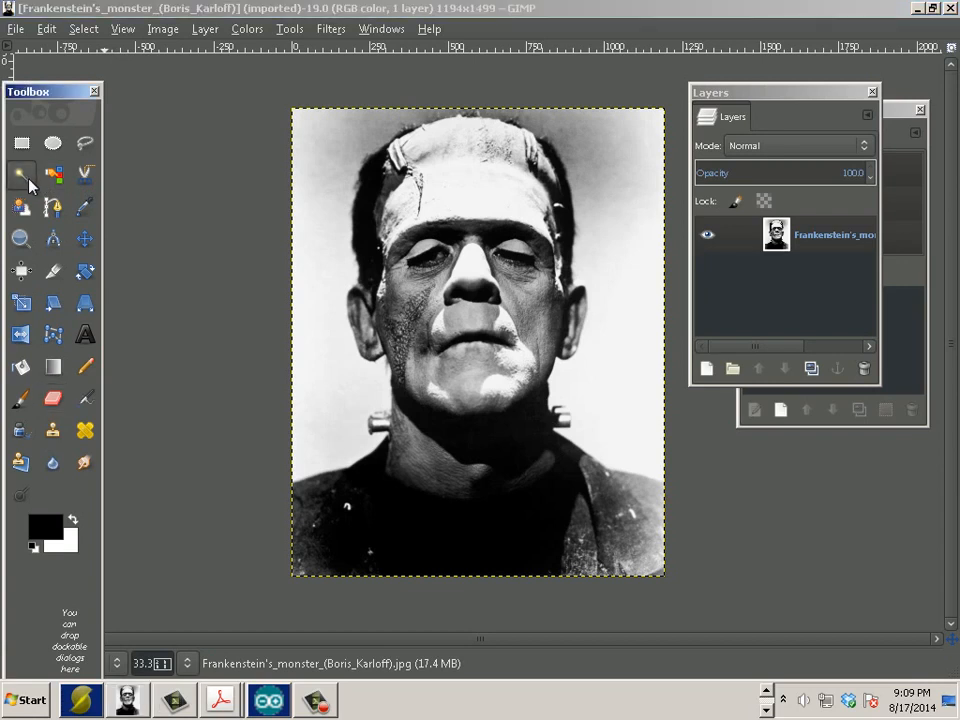
click(193, 32)
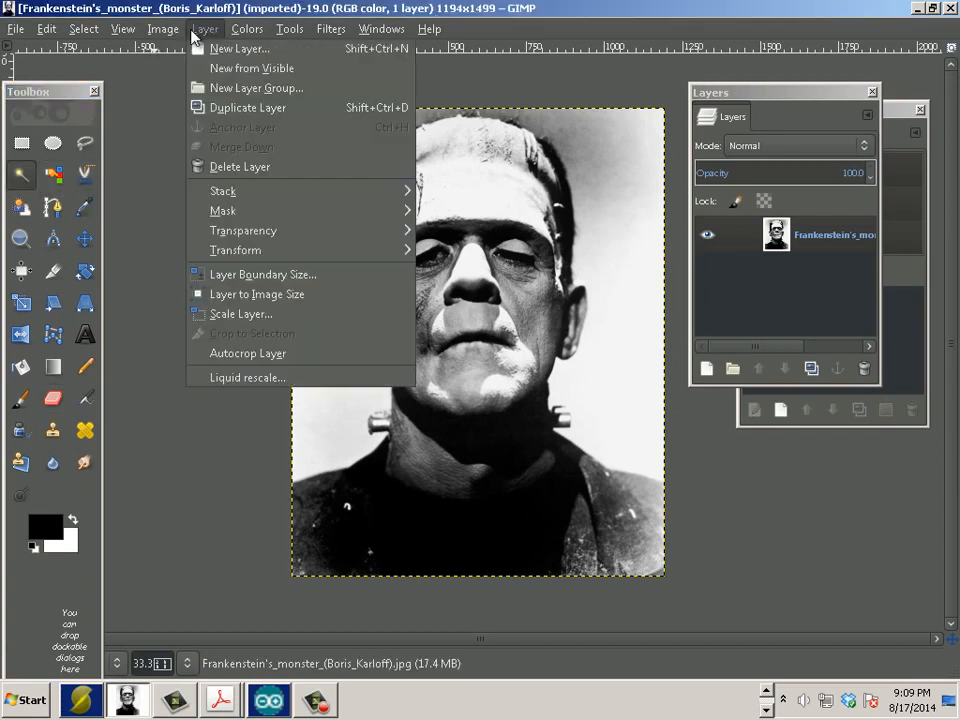
mouse_move(229, 234)
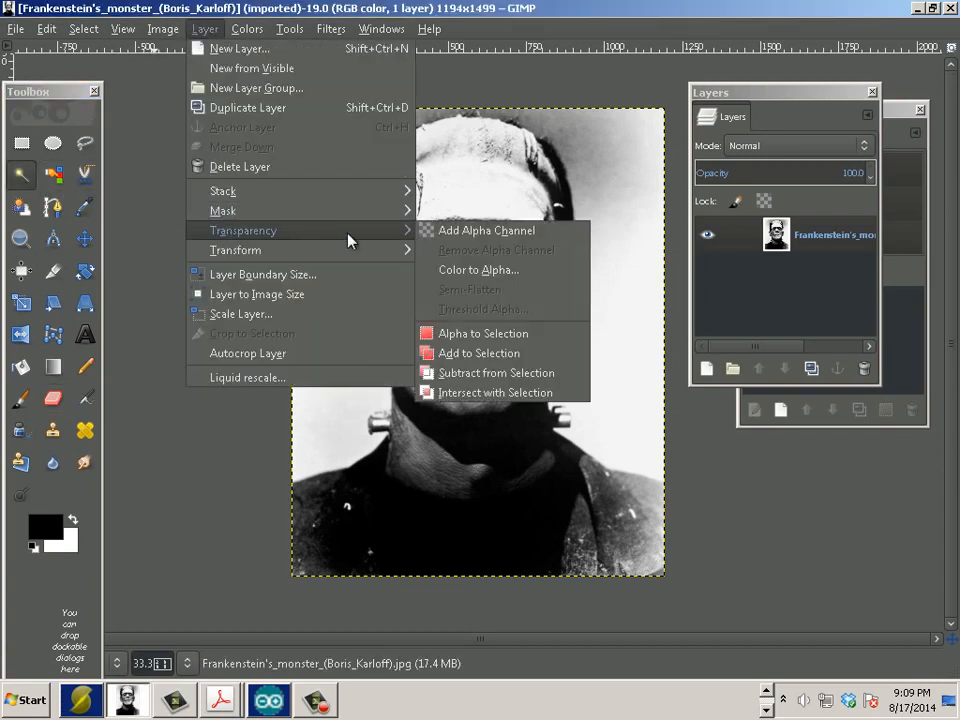
click(467, 233)
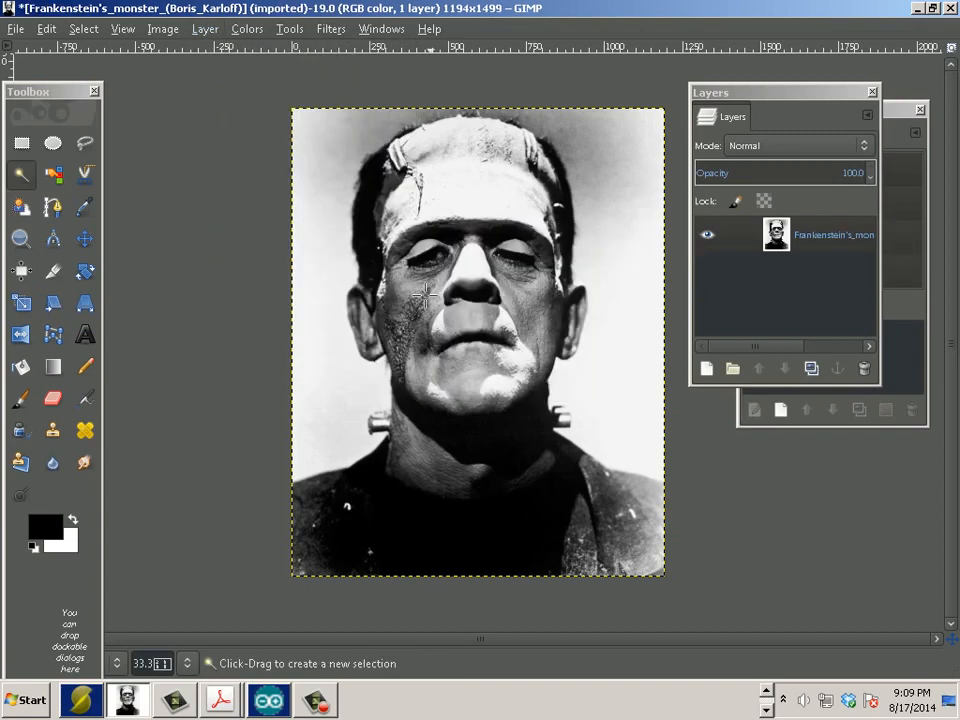
Step: Select the whole background around the figure with Fuzzy Select, adding the gray gradient areas above and beside the head to the selection
click(315, 241)
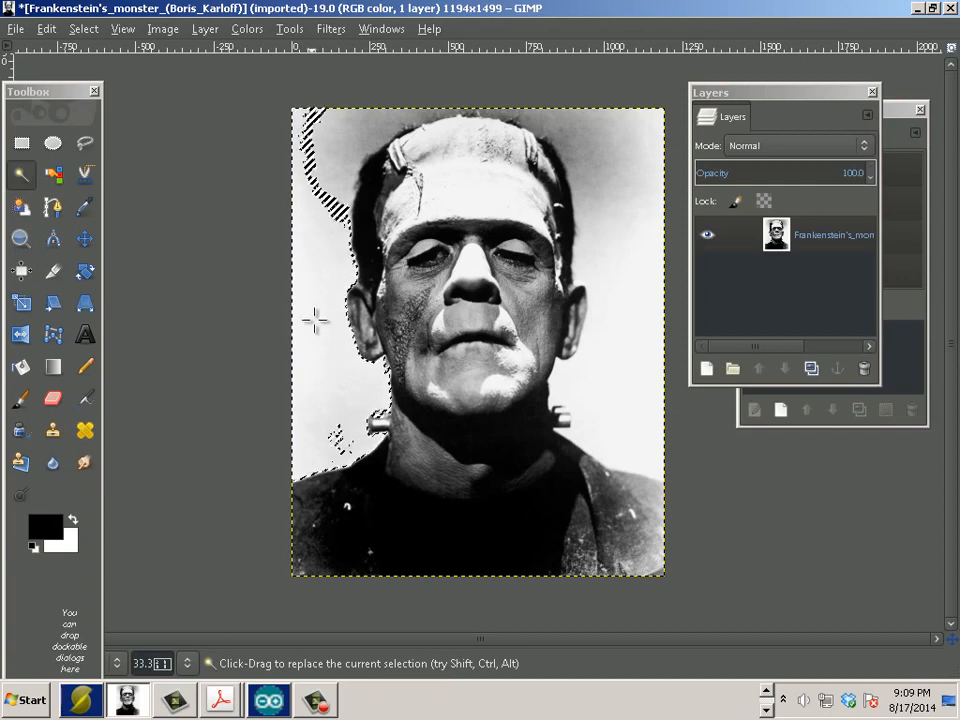
shift+click(350, 137)
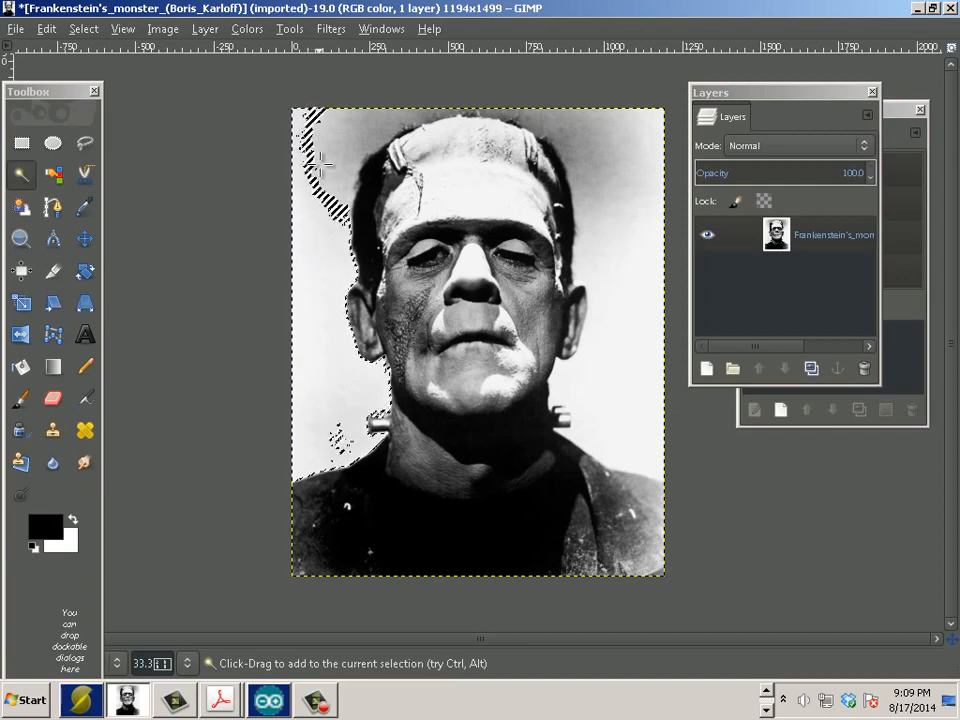
shift+click(412, 113)
shift+click(590, 200)
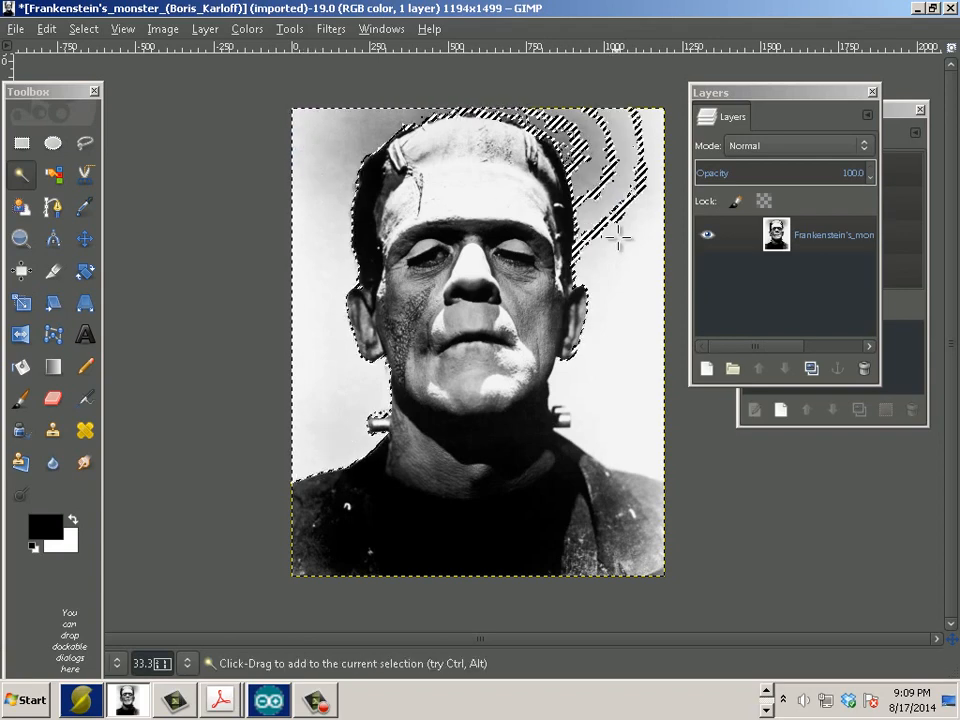
drag(602, 173, 598, 170)
shift+click(597, 168)
shift+click(589, 155)
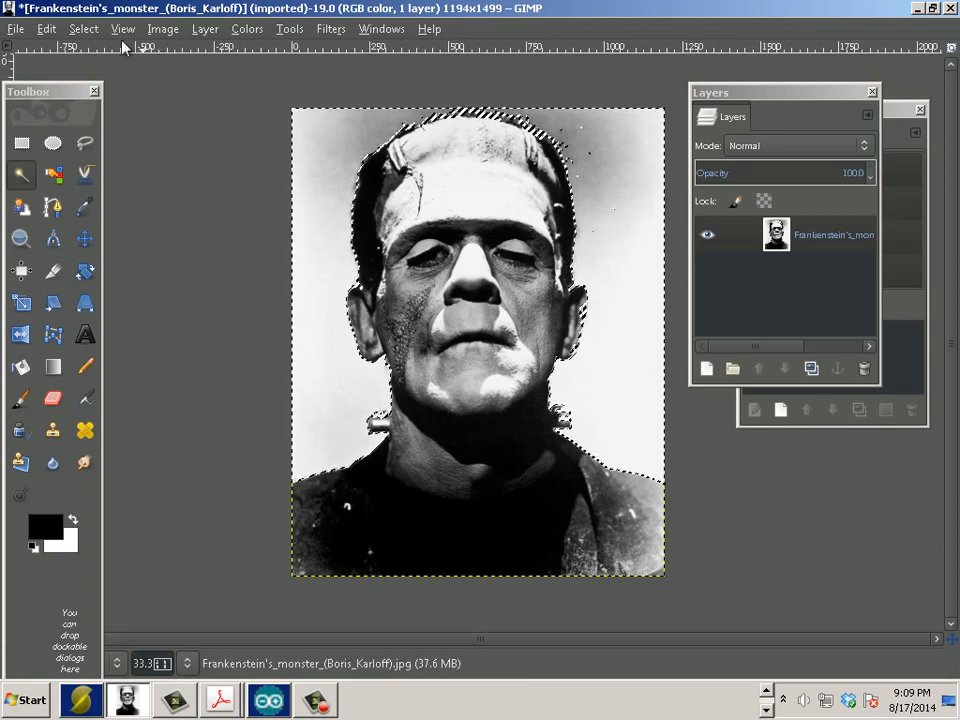
Step: Clear the selected background to transparency and remove the selection
click(47, 29)
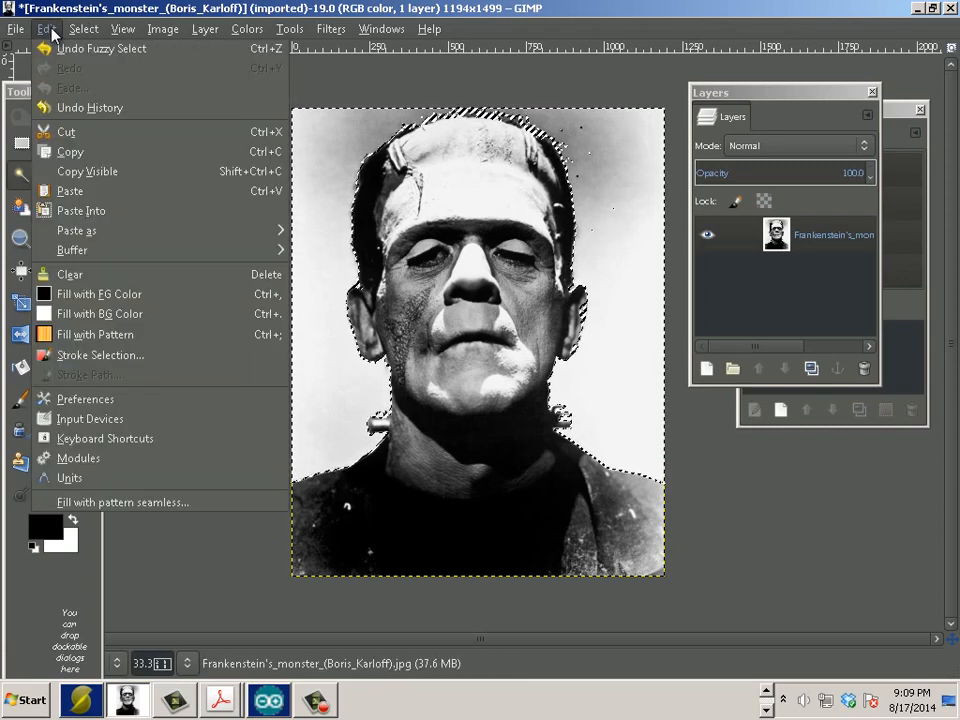
click(102, 271)
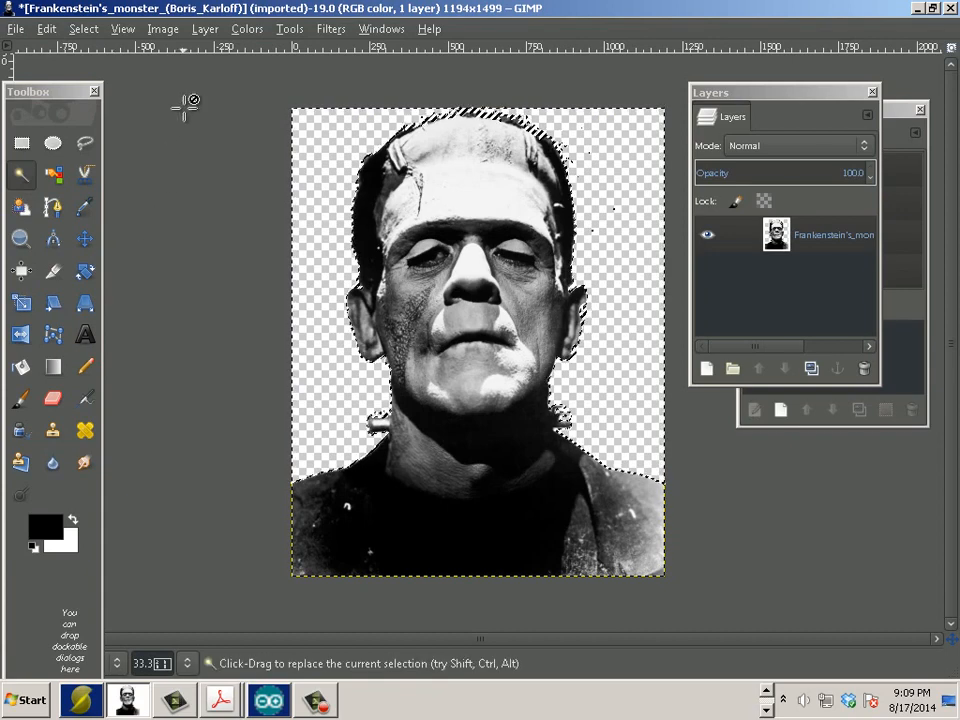
click(83, 29)
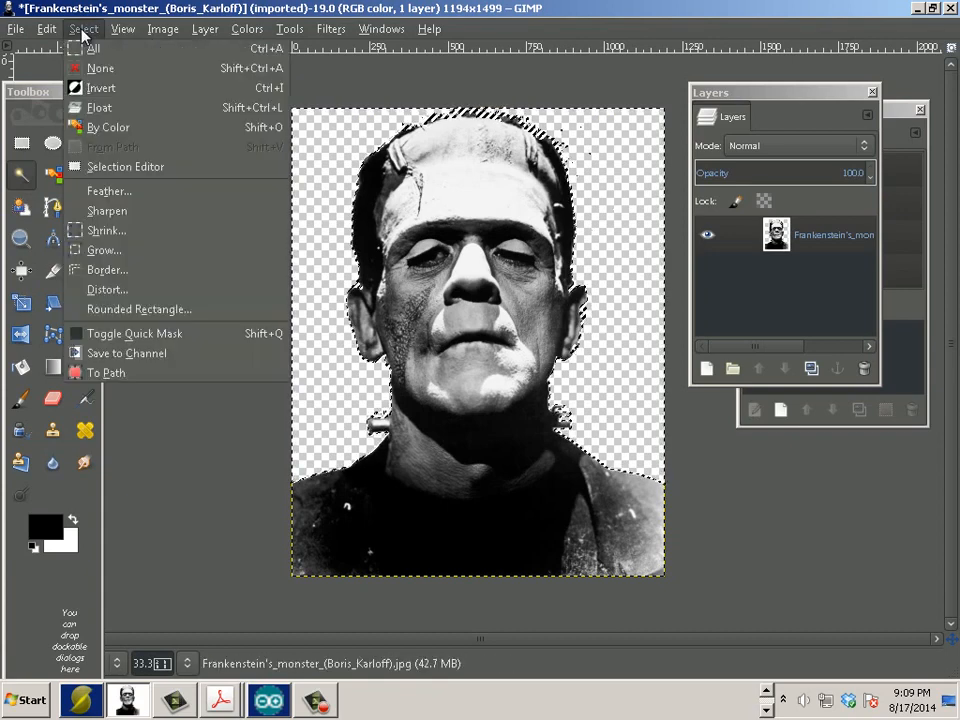
click(112, 77)
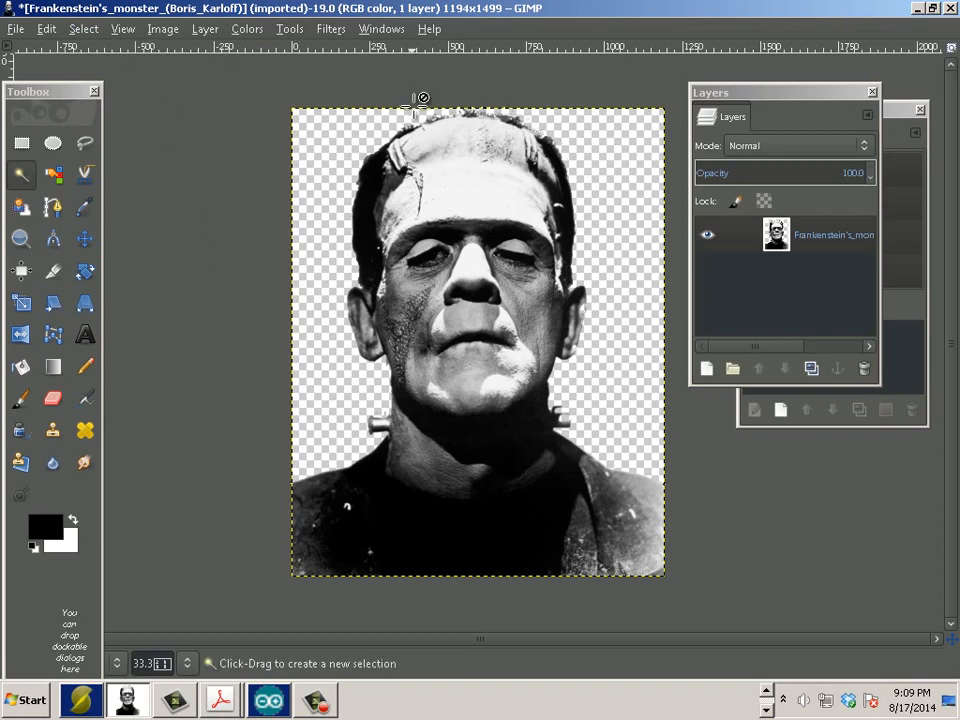
Step: Set the image's print width to 12 inches
click(155, 30)
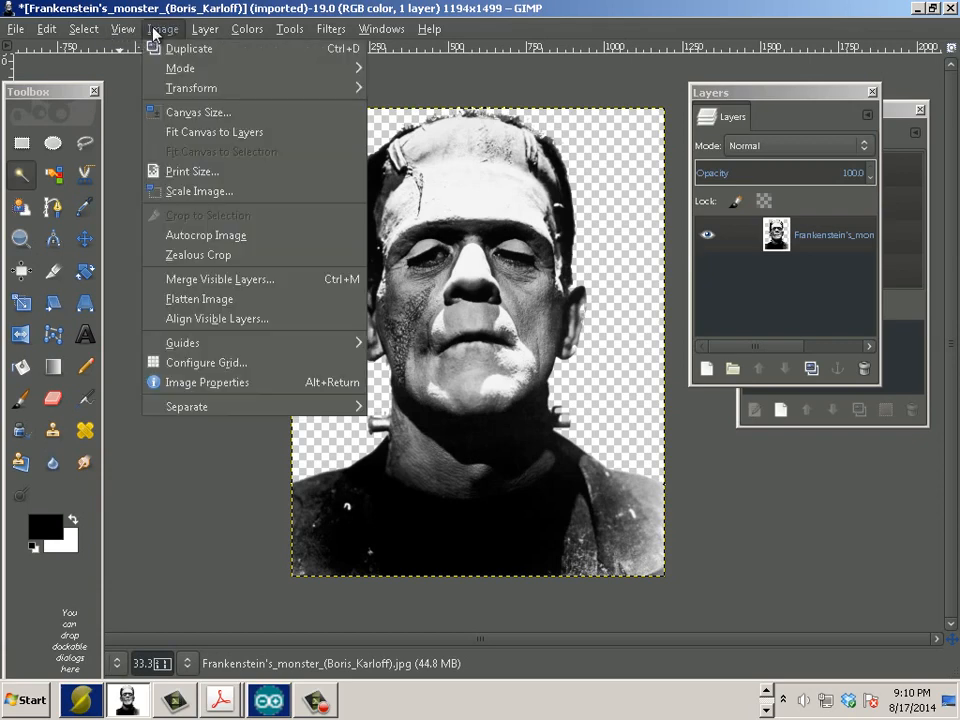
click(185, 171)
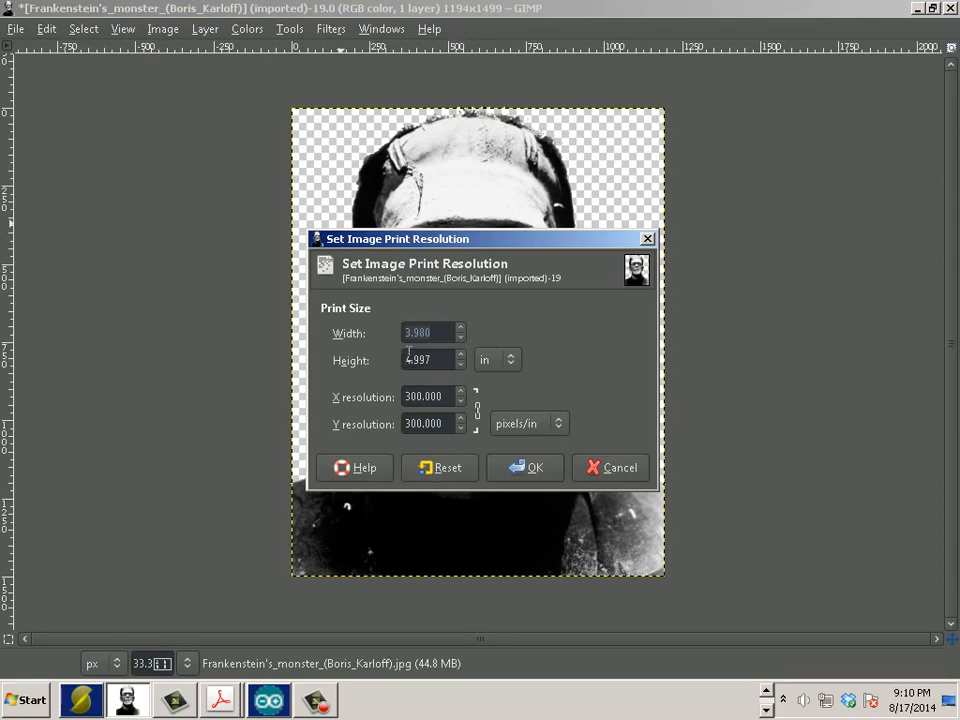
text(12)
click(444, 360)
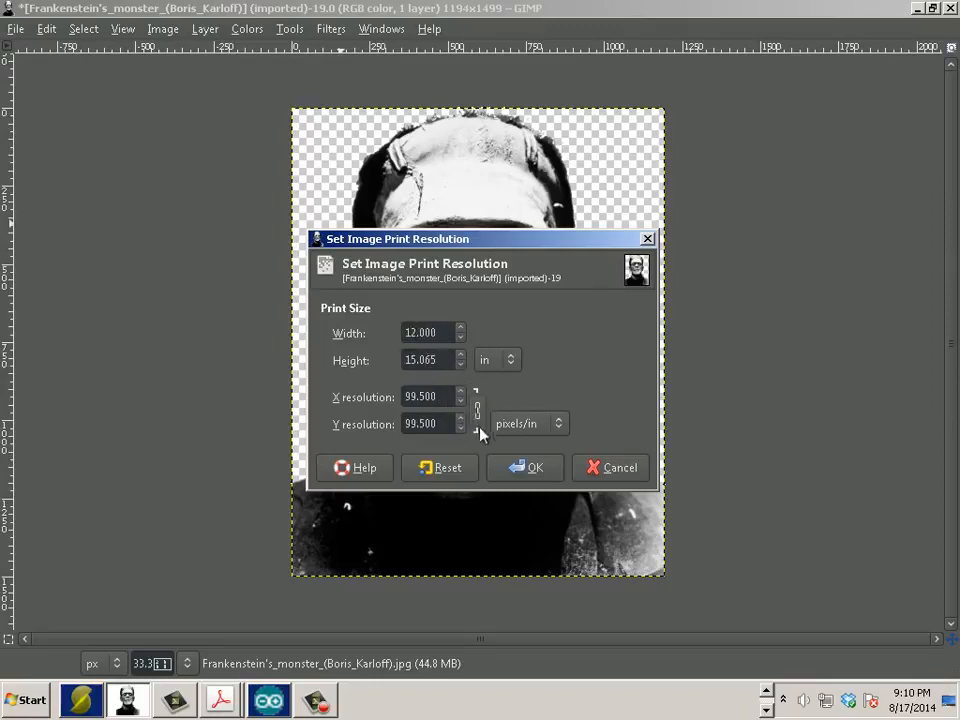
click(525, 473)
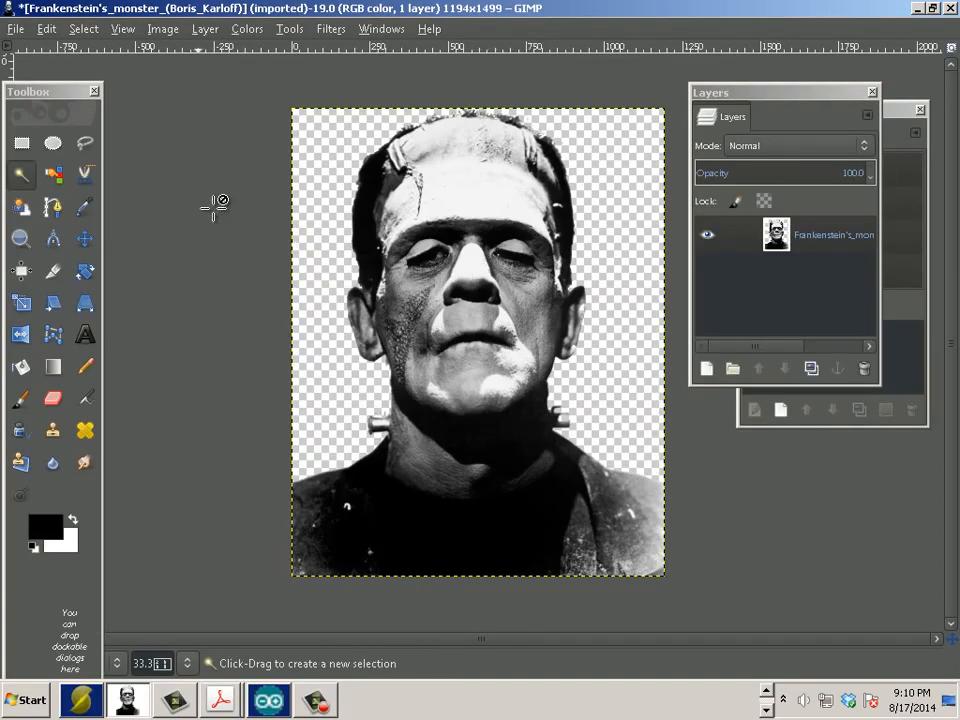
click(328, 29)
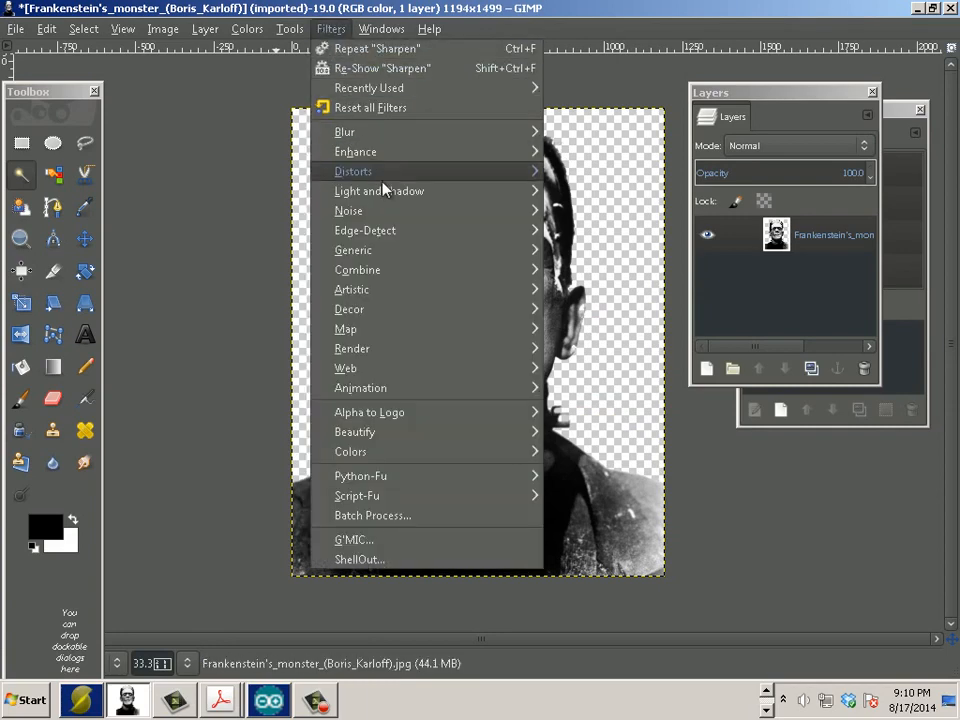
mouse_move(386, 176)
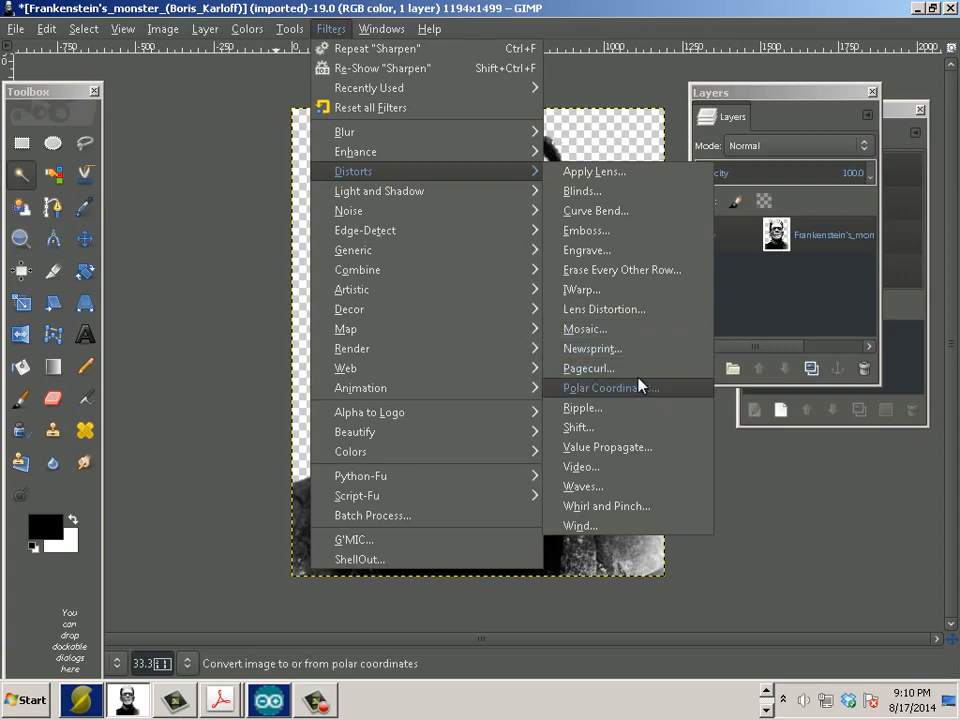
click(640, 349)
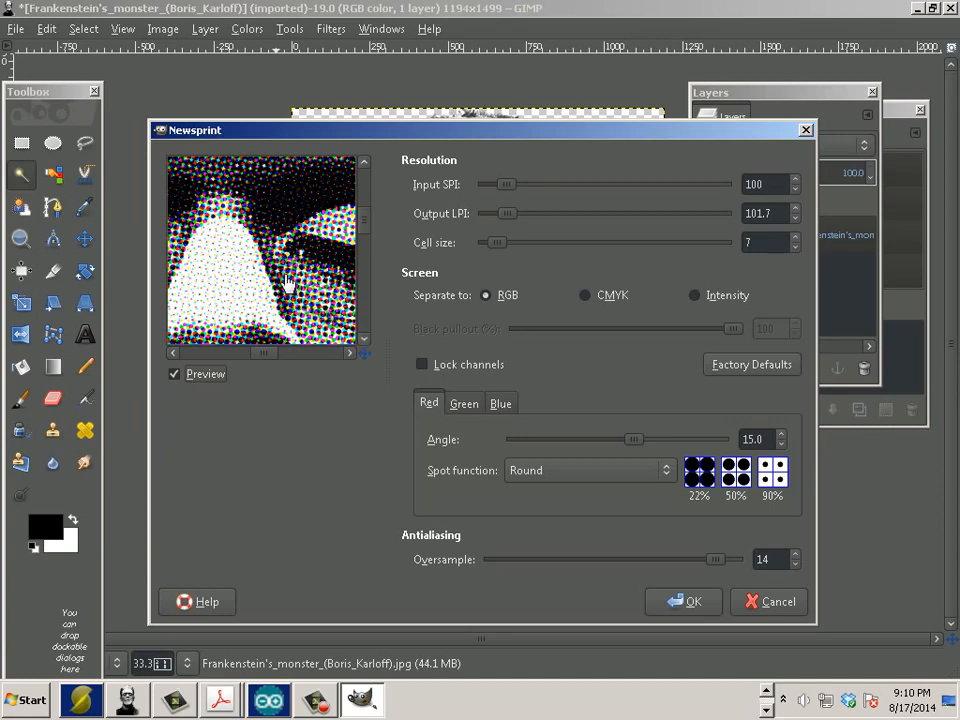
click(765, 602)
Step: Convert the image from RGB to grayscale mode
click(157, 31)
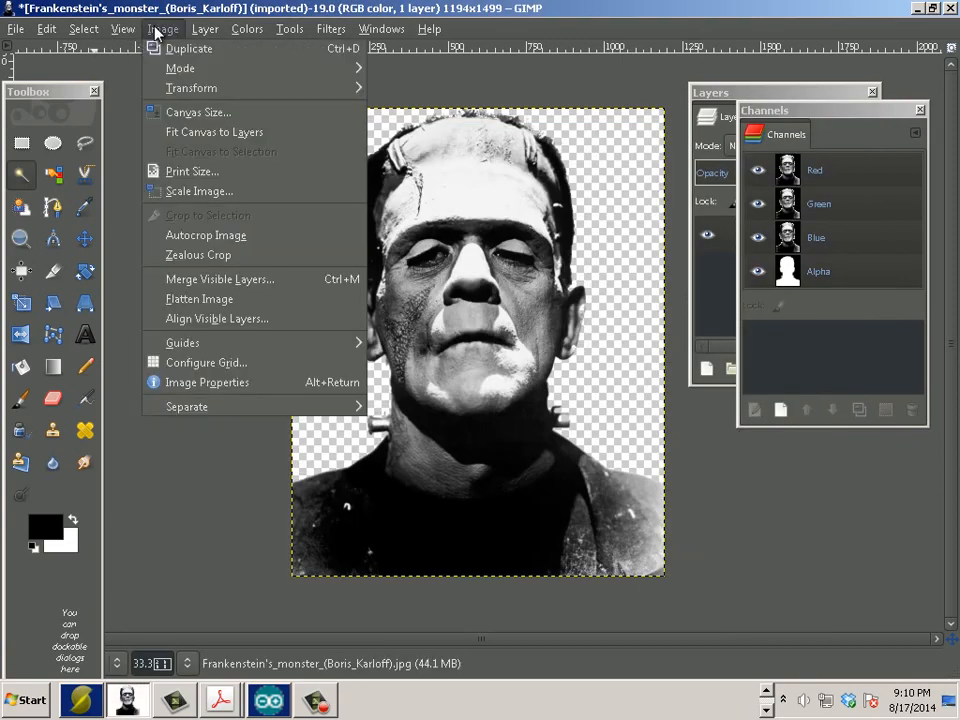
mouse_move(200, 67)
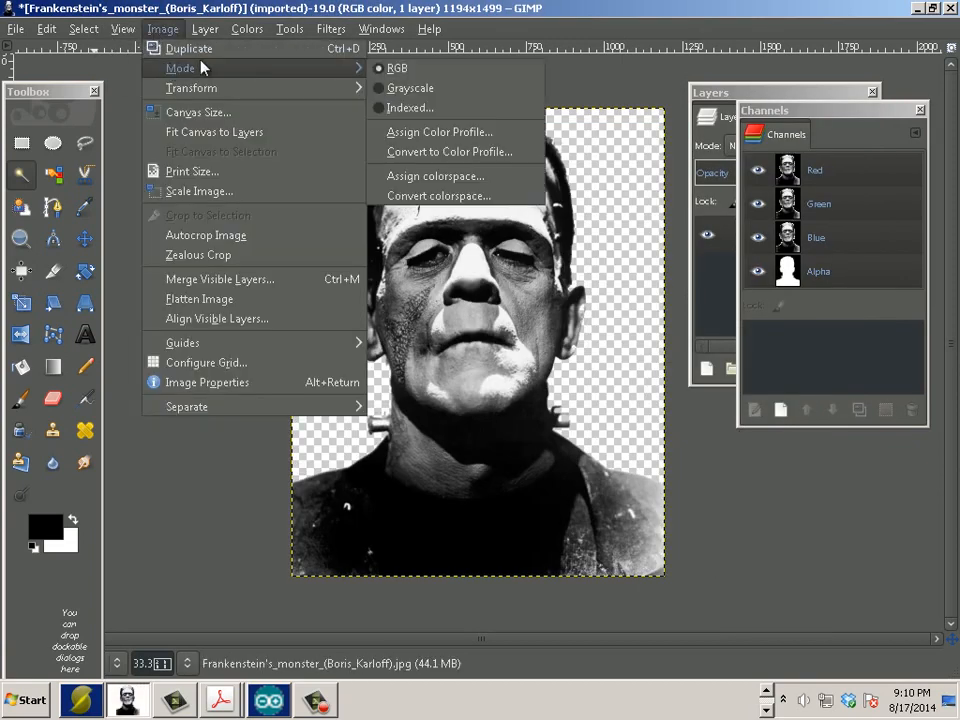
click(423, 88)
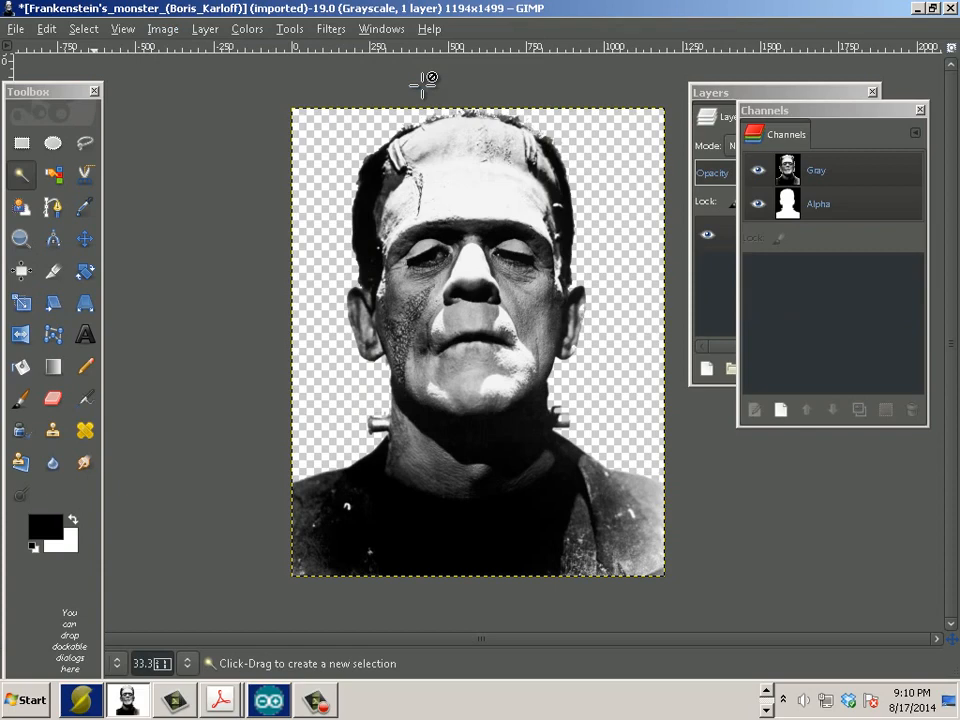
Step: Apply the Newsprint filter to the grayscale portrait with a cell size of 7 and round spots at a 45° angle
click(330, 29)
mouse_move(345, 172)
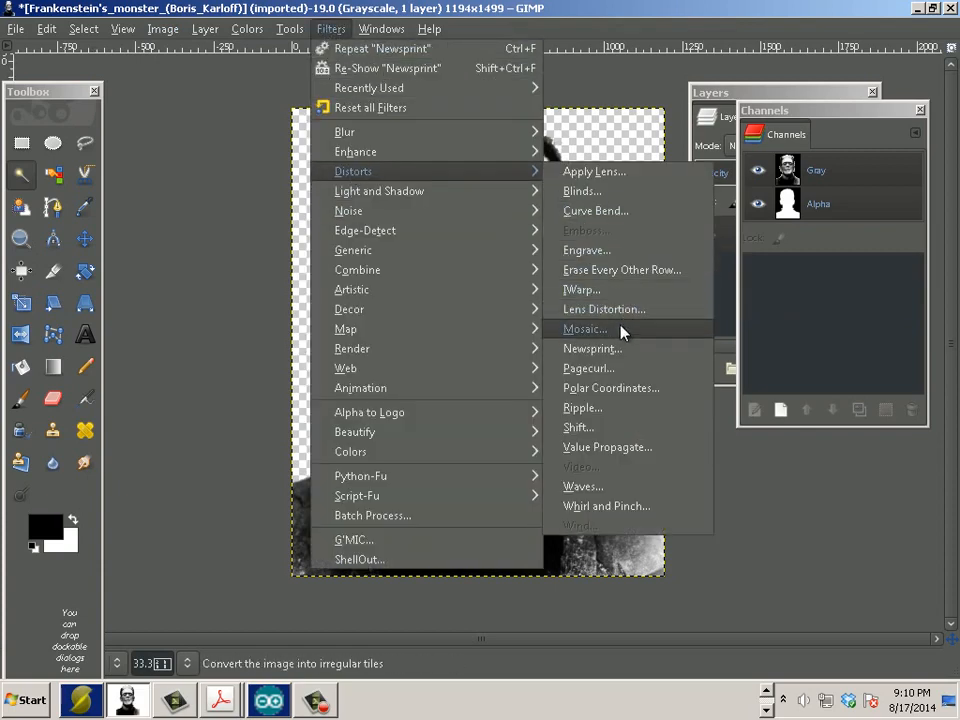
click(622, 352)
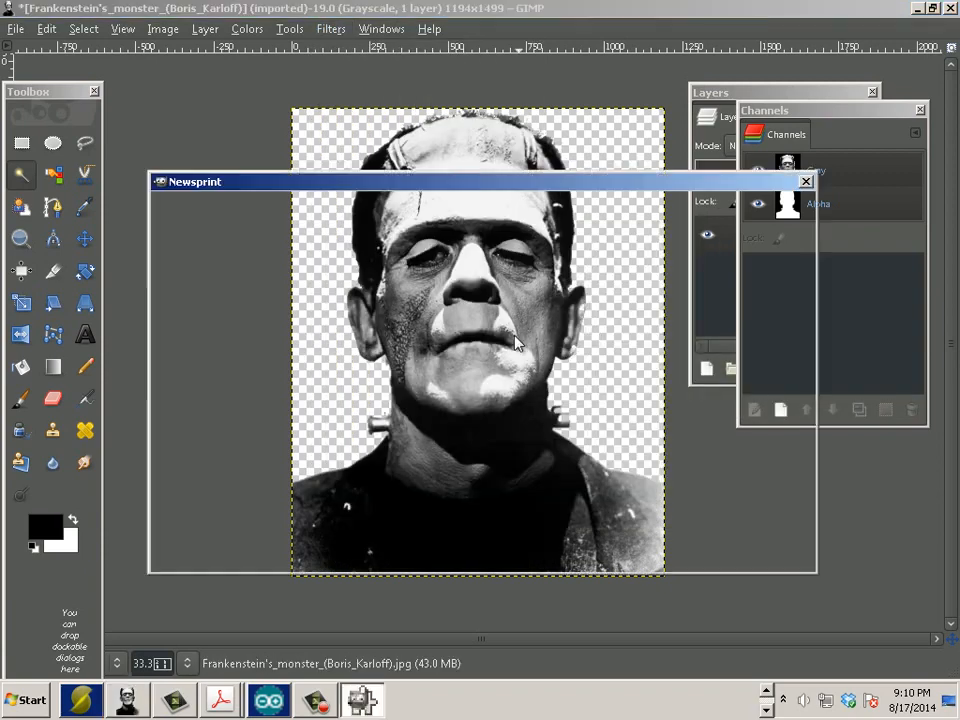
drag(320, 262, 275, 303)
mouse_move(497, 298)
mouse_down()
mouse_move(505, 297)
mouse_move(497, 298)
mouse_up()
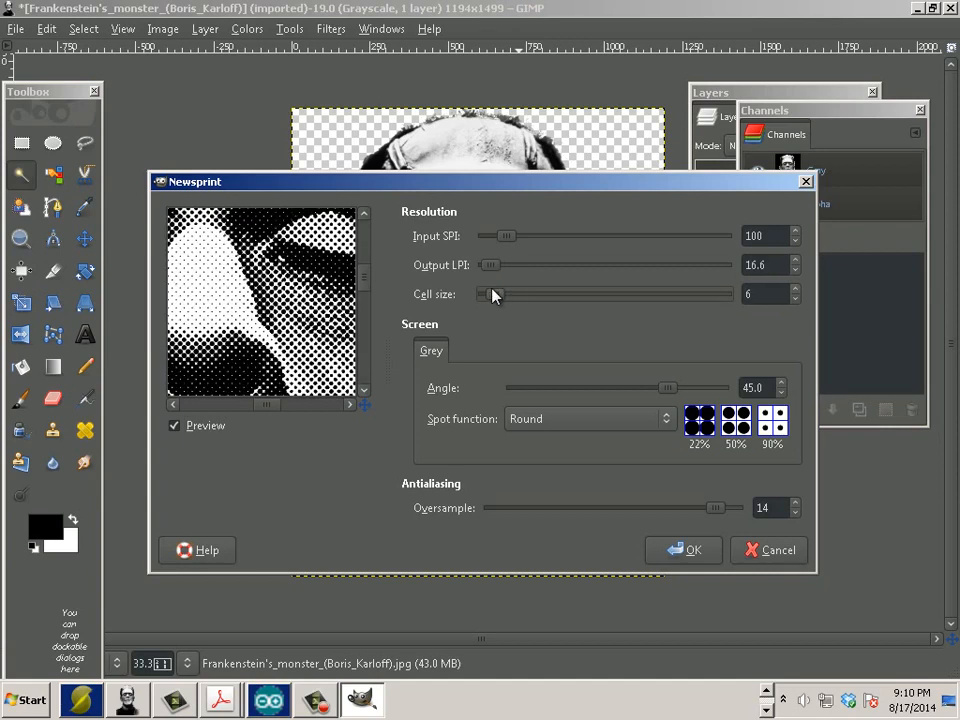
drag(493, 294, 497, 294)
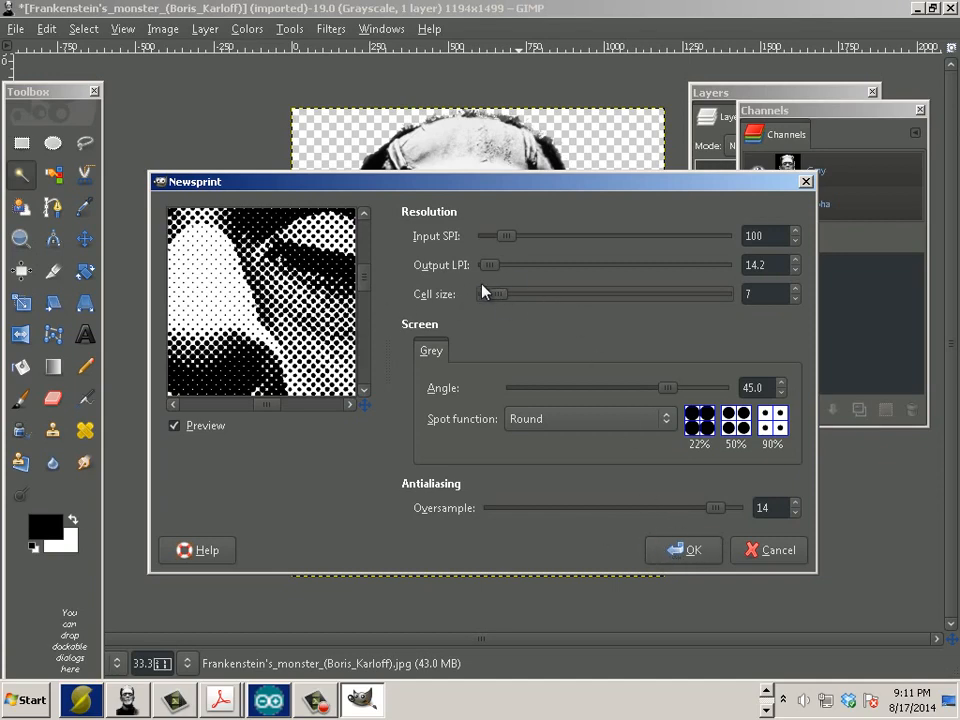
click(676, 550)
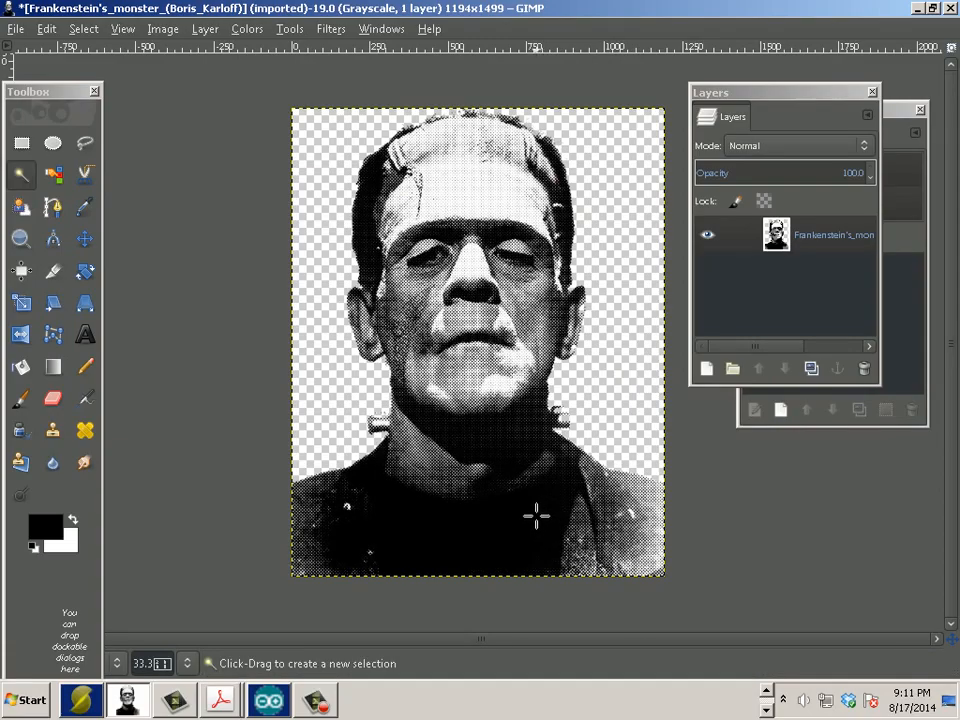
Step: Check the halftone dots up close and invert the portrait's colors
scroll(420, 310, up, 4)
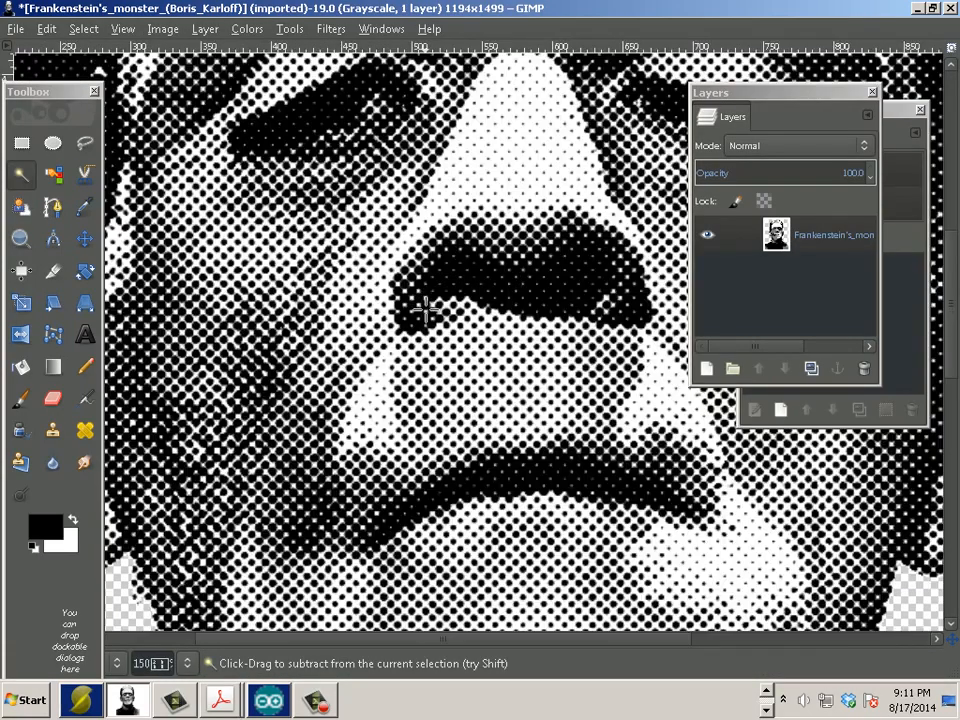
scroll(420, 310, down, 2)
scroll(420, 310, up, 1)
scroll(420, 310, down, 2)
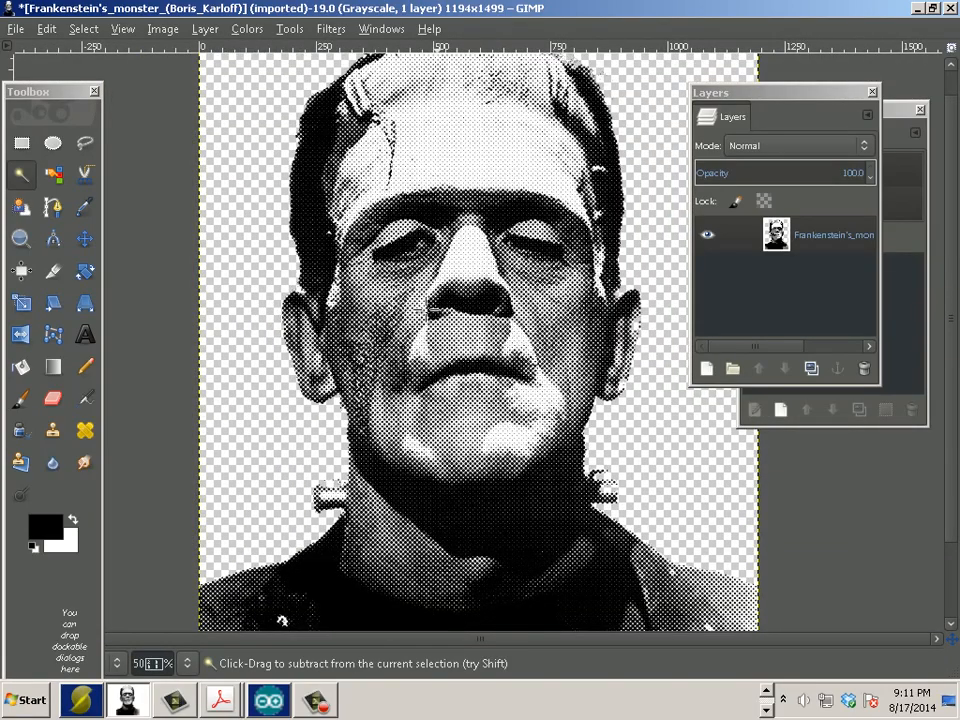
scroll(420, 310, down, 2)
scroll(420, 310, up, 1)
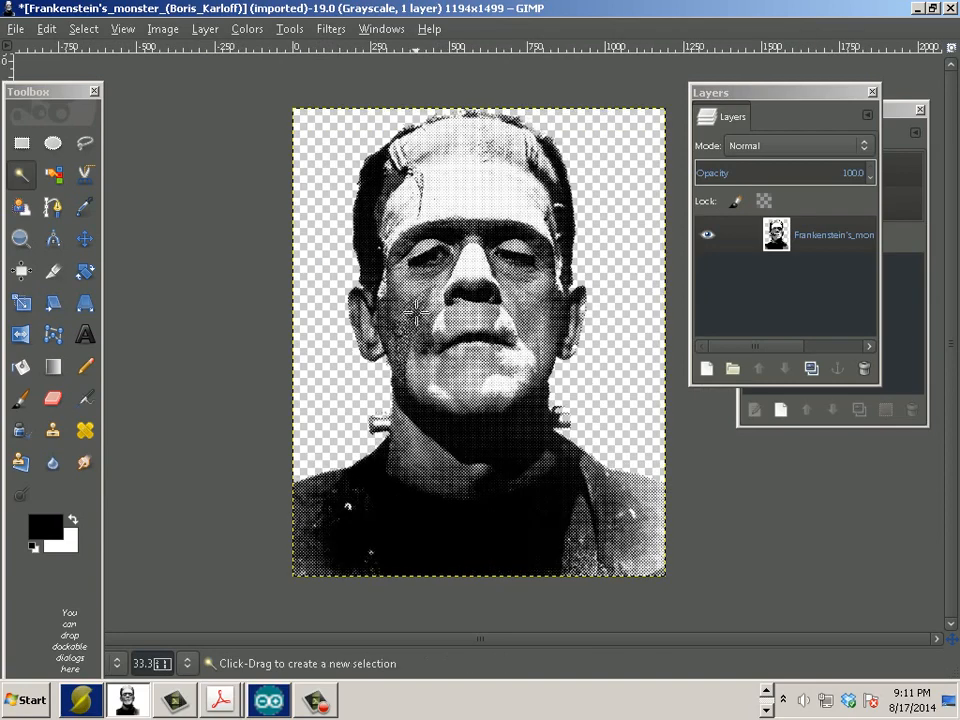
click(240, 30)
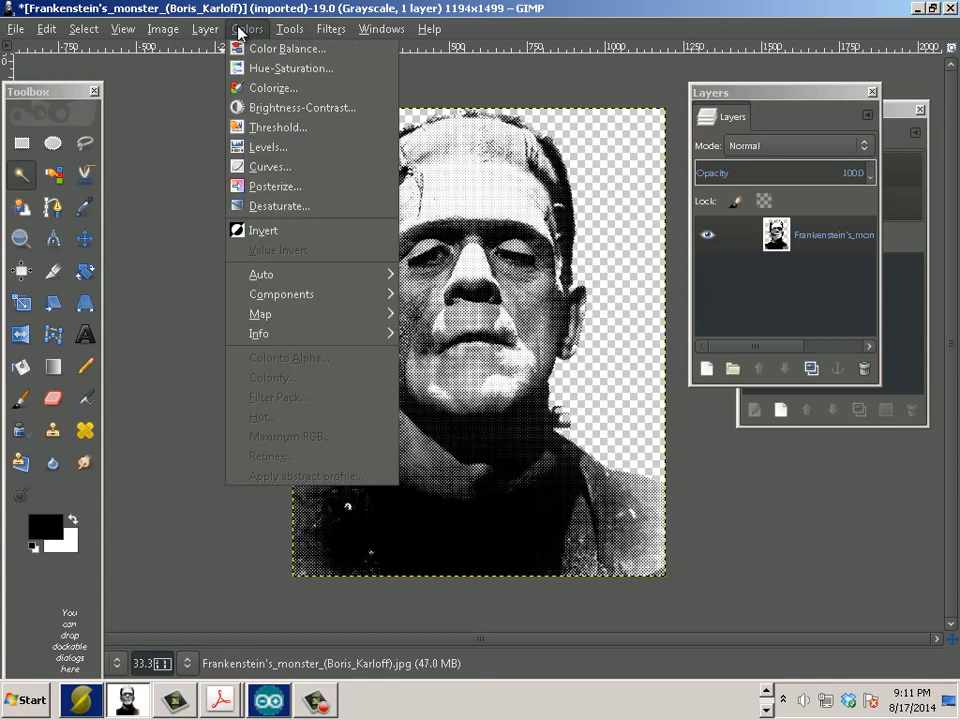
click(264, 231)
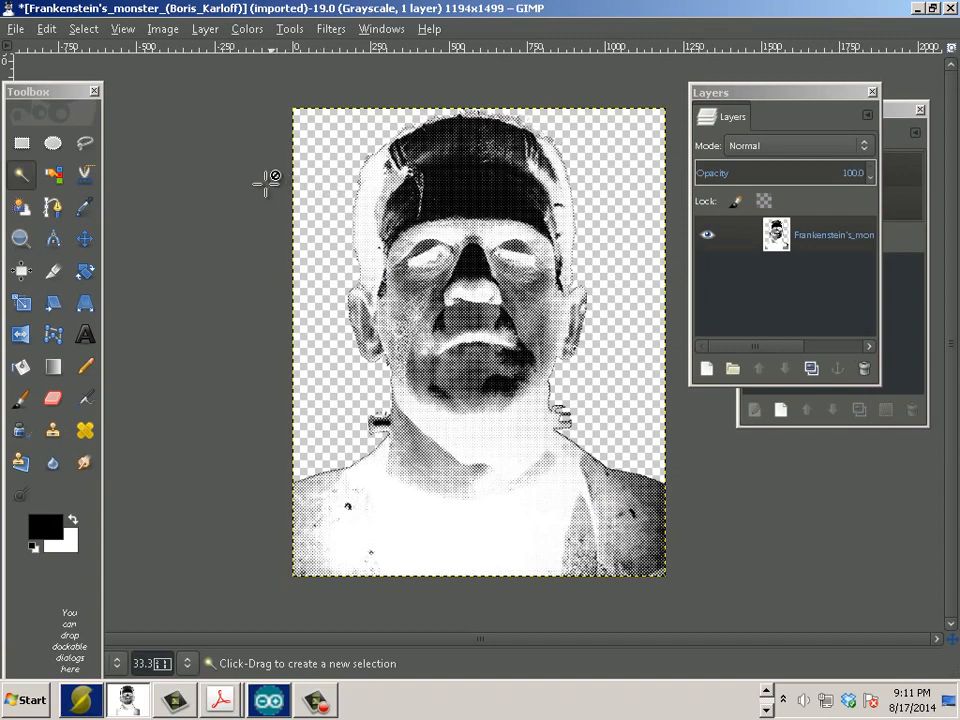
Step: Begin exporting the halftone portrait to the Desktop with Portable Document Format (*.pdf) as the file type
click(17, 29)
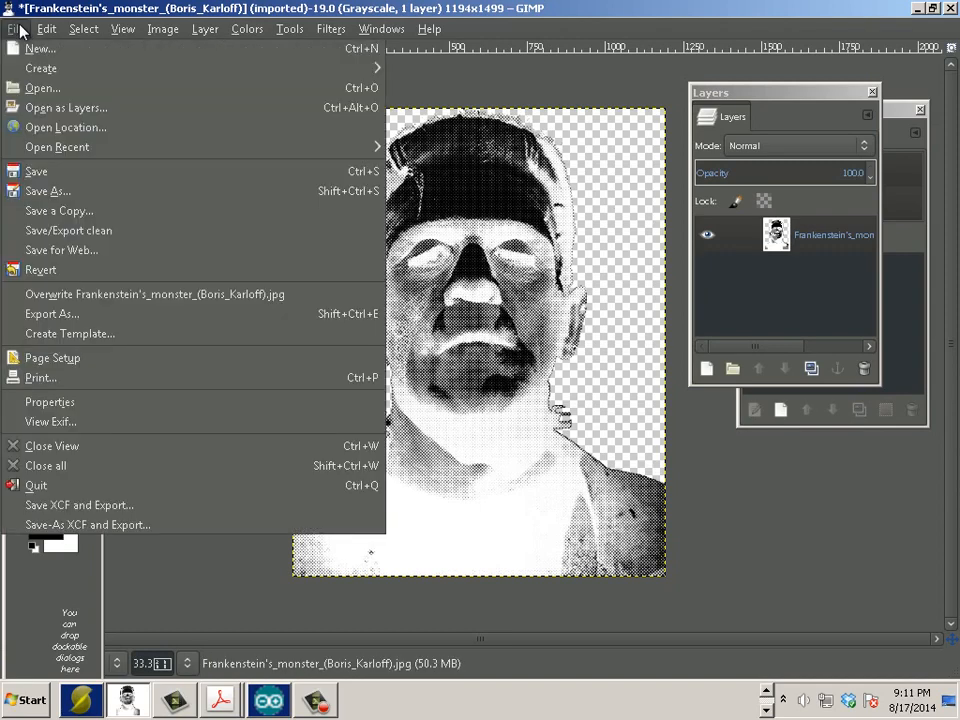
click(79, 314)
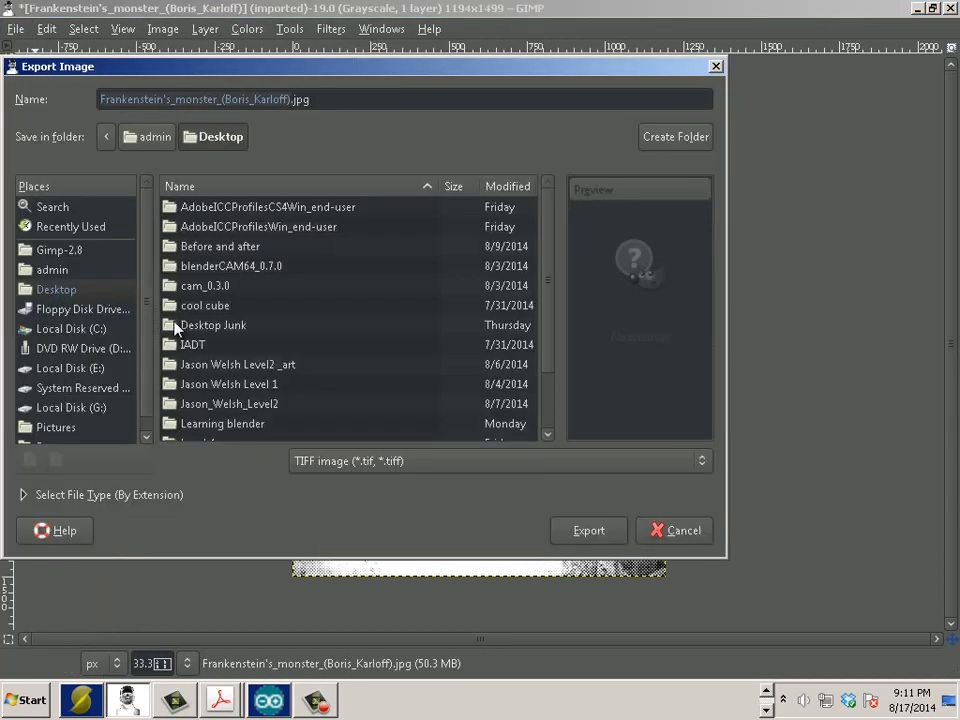
click(388, 459)
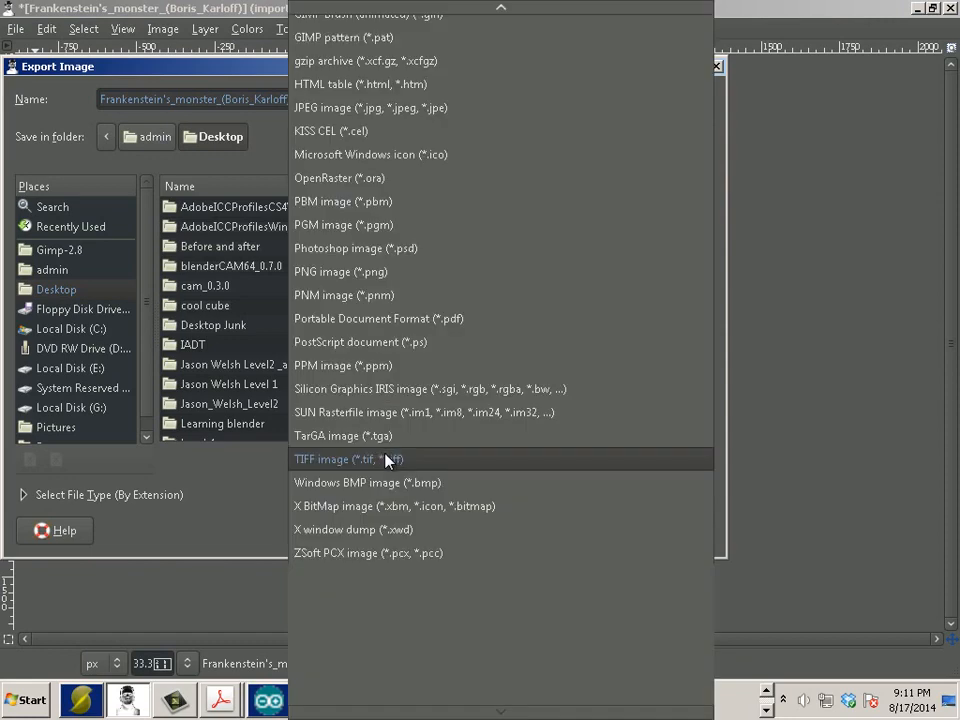
mouse_move(381, 7)
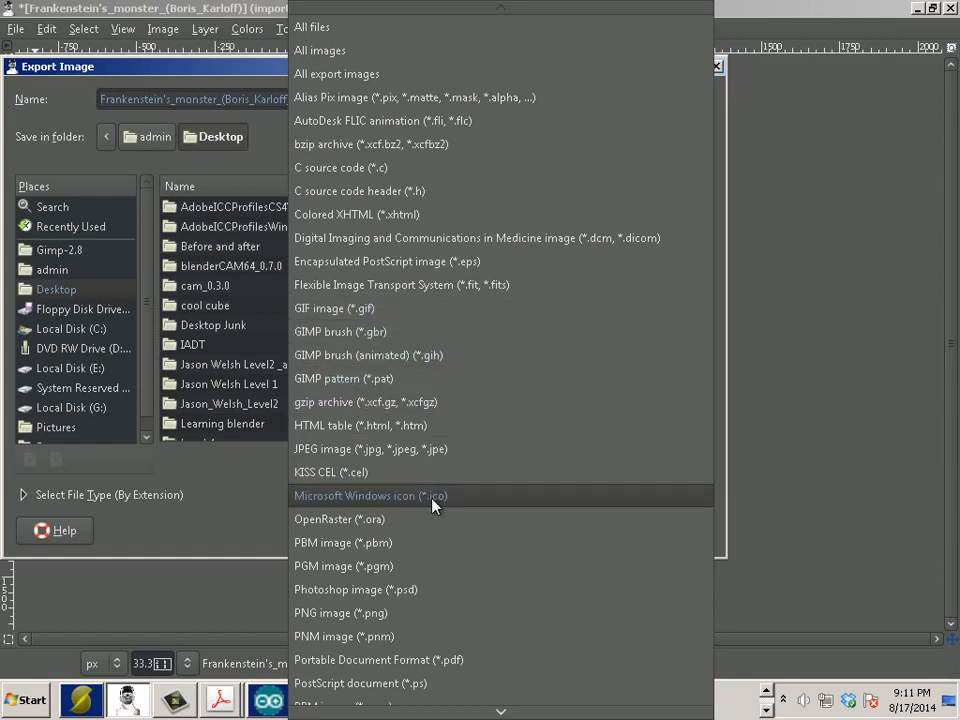
click(445, 668)
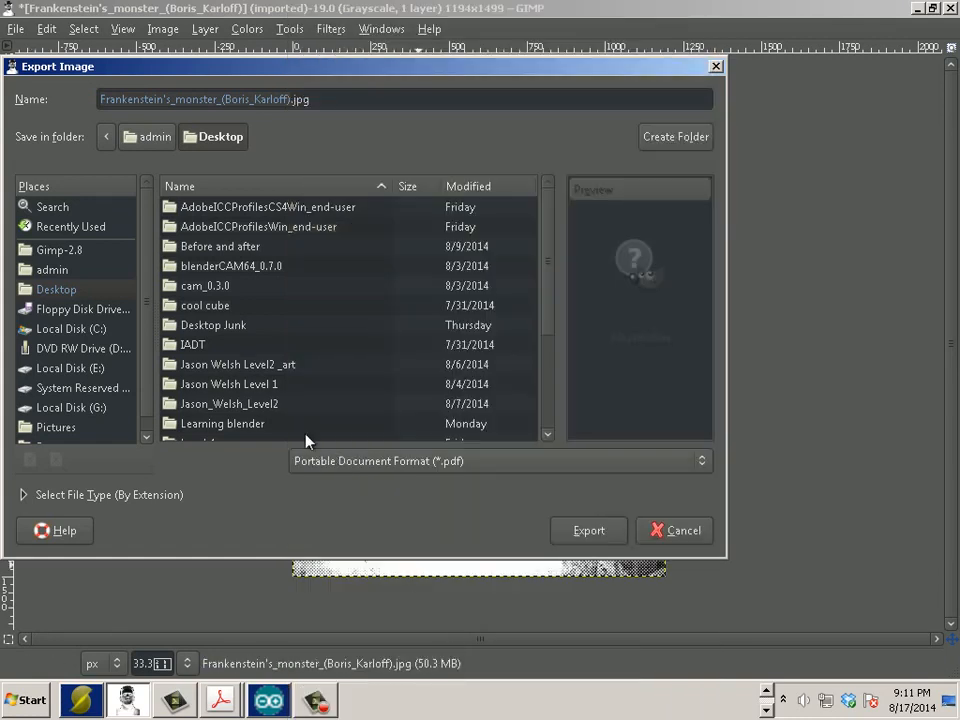
Step: Change the export file name's extension to pdf and export the image with all PDF options unchecked
key(End)
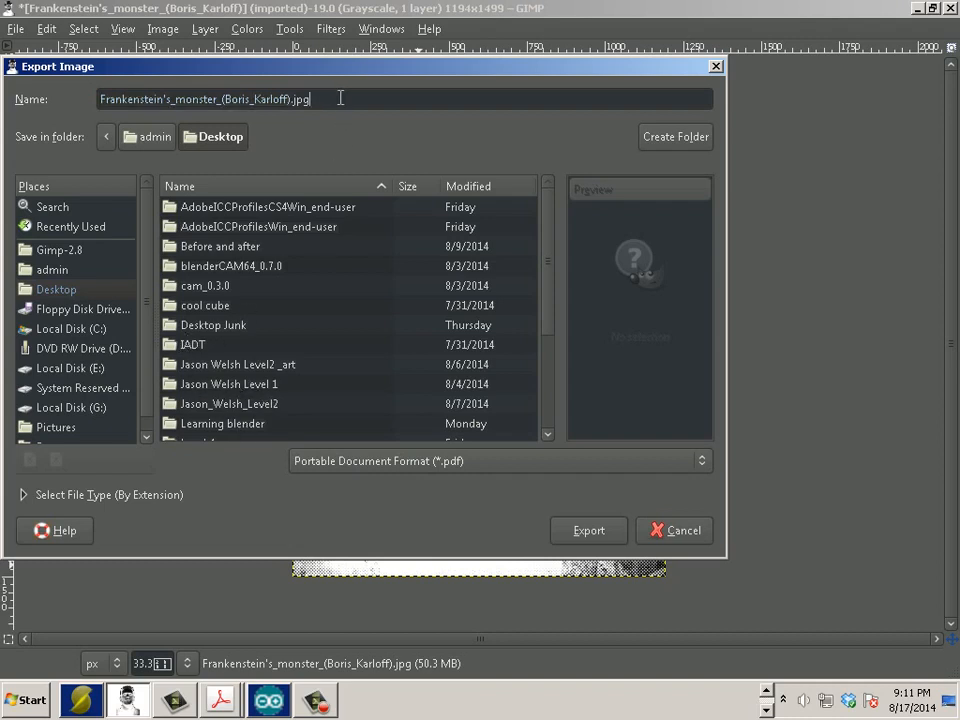
key(BackSpace)
key(BackSpace)
key(BackSpace)
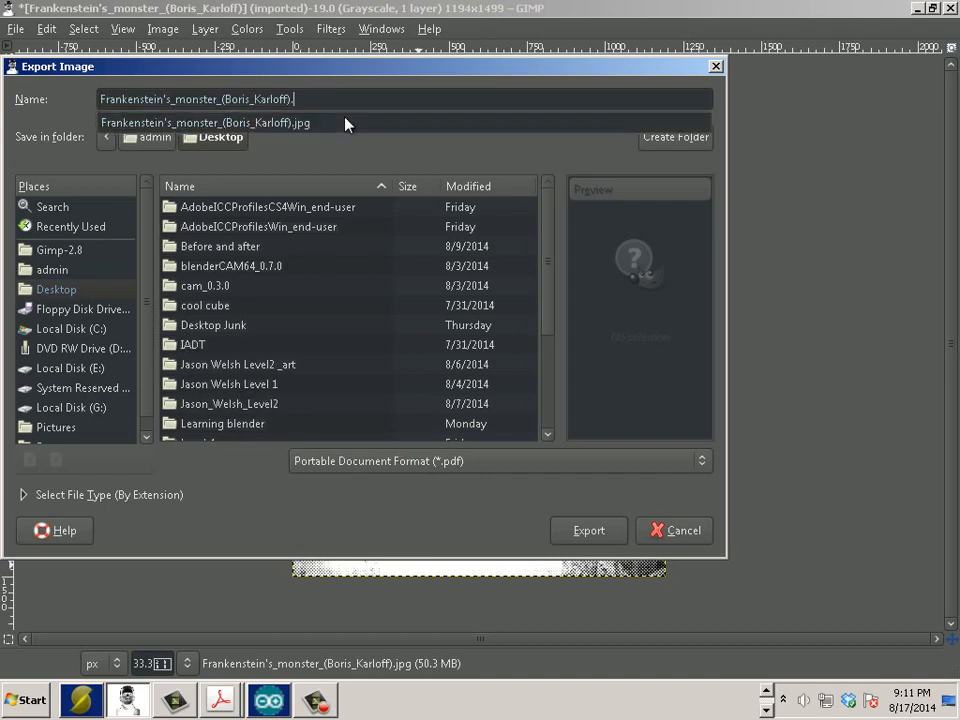
text(pdf)
click(591, 532)
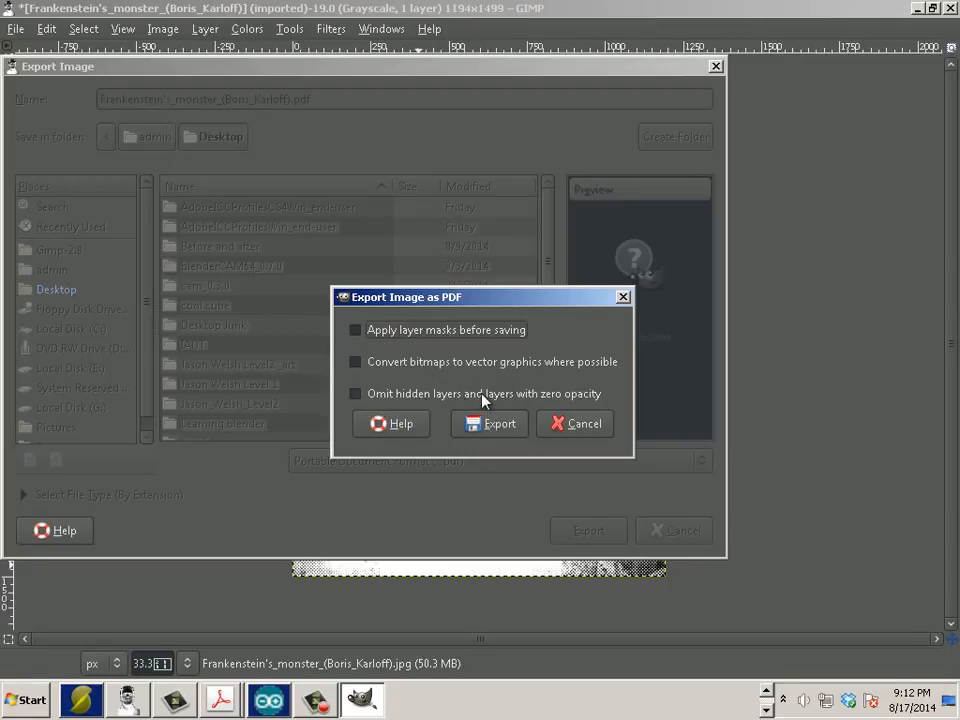
click(490, 424)
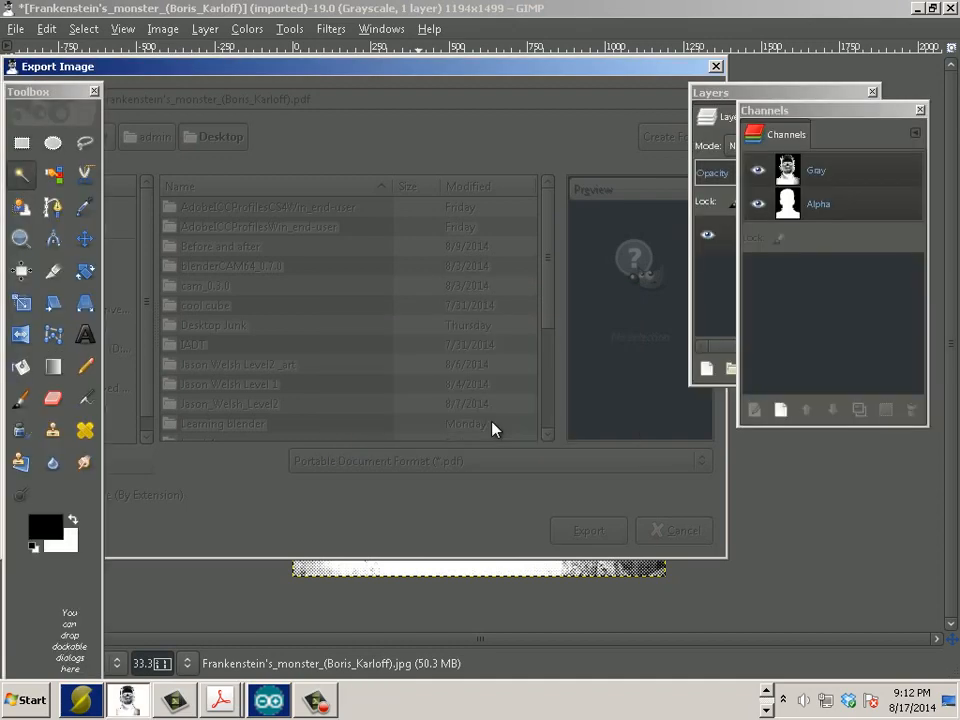
Step: Switch to Adobe Acrobat Pro with the exported Frankenstein's_monster_(Boris_Karloff).pdf and fit the whole page in view
click(38, 700)
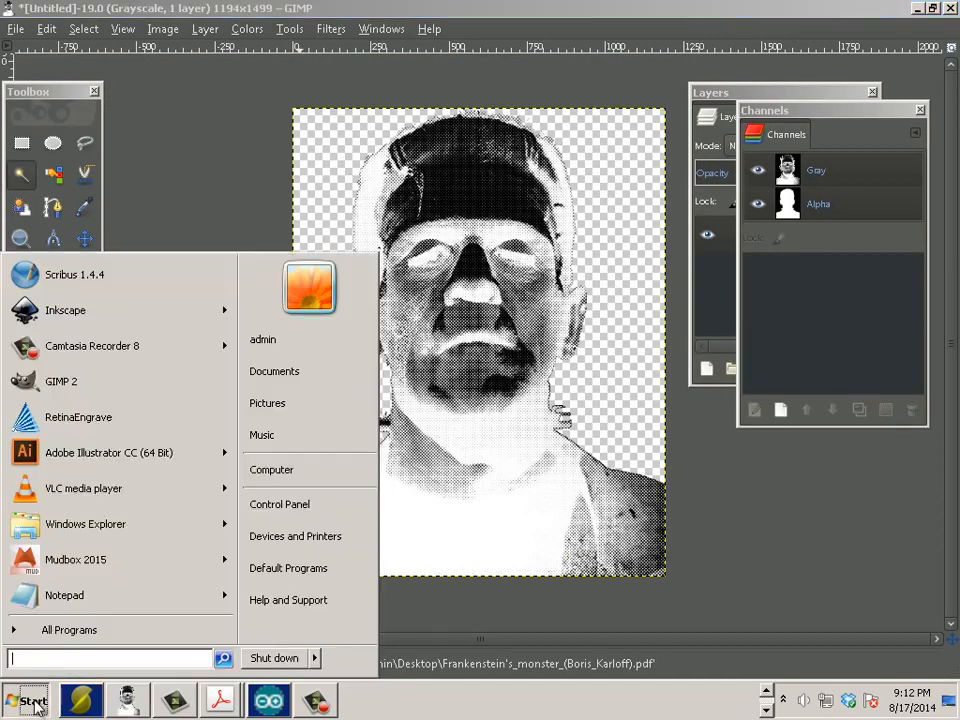
key(Escape)
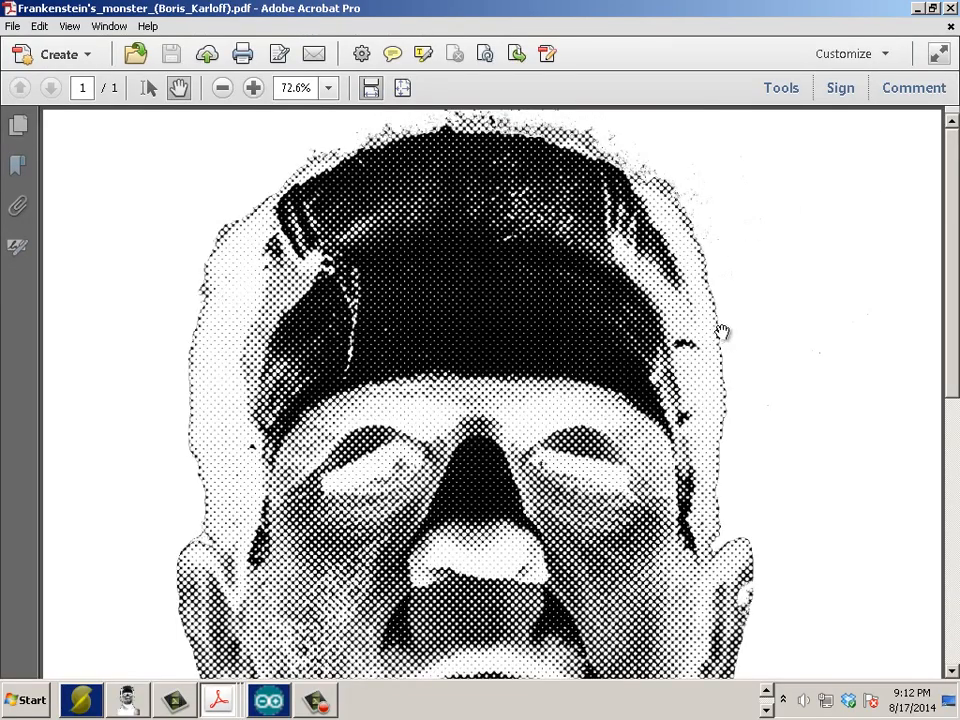
key(ctrl+1)
key(ctrl+0)
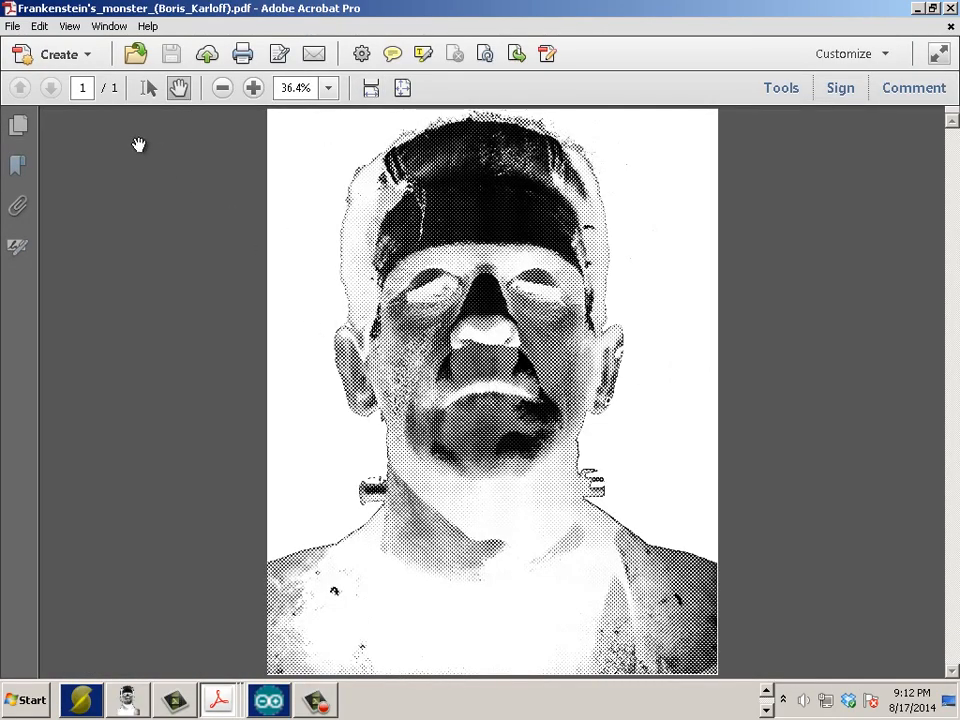
Step: Open the print settings for the PDF and set the page handling to Poster
click(13, 28)
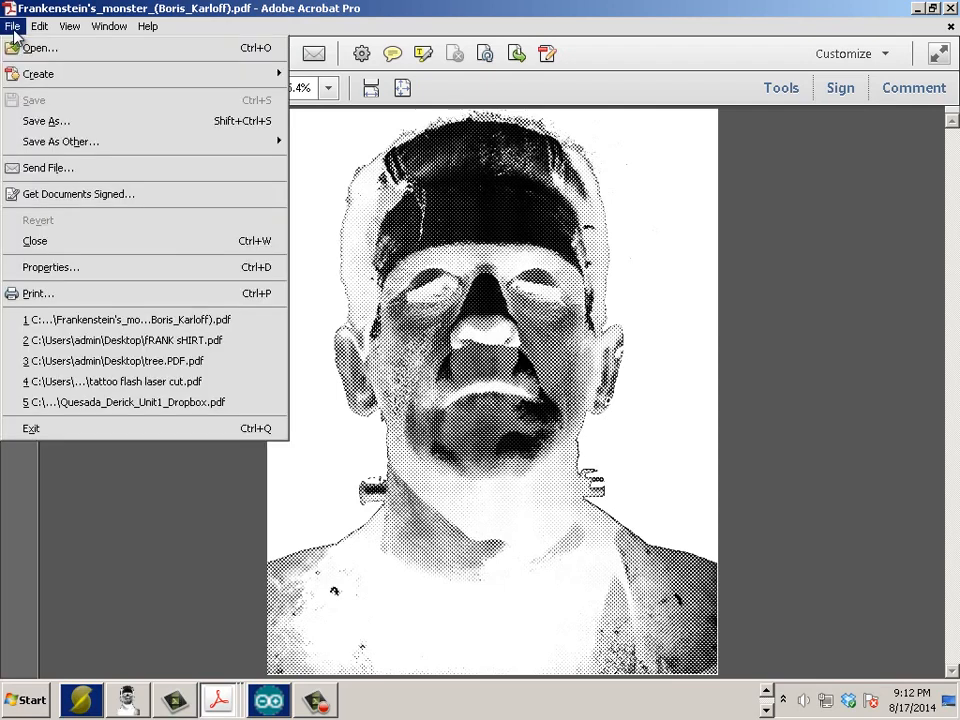
click(107, 300)
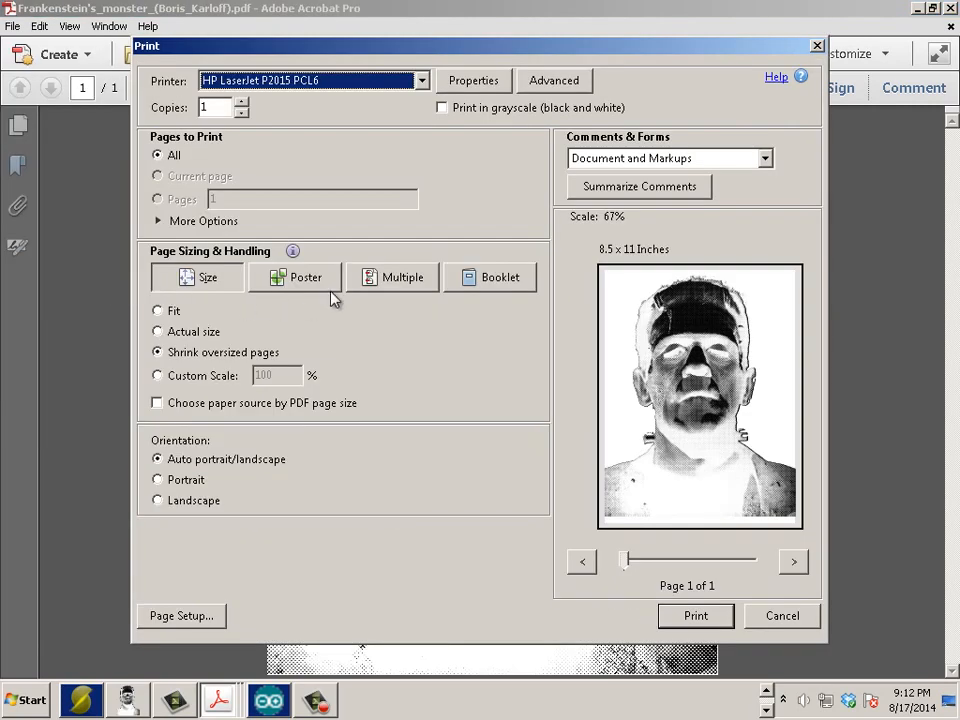
click(322, 285)
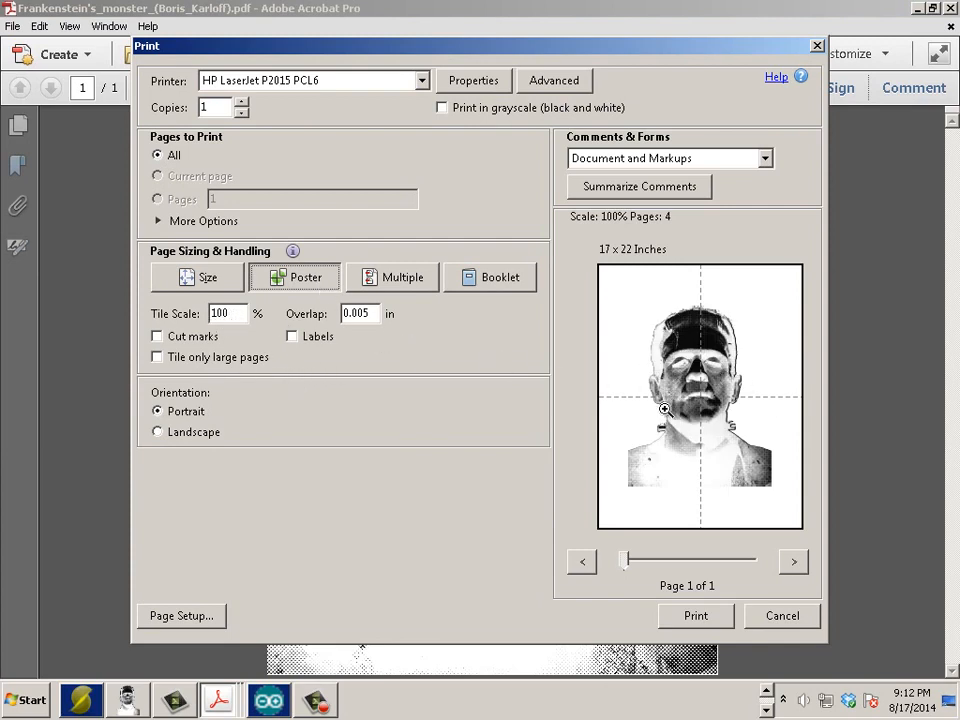
Step: Try a poster tile scale of 150% and check the page layout in the preview
click(239, 316)
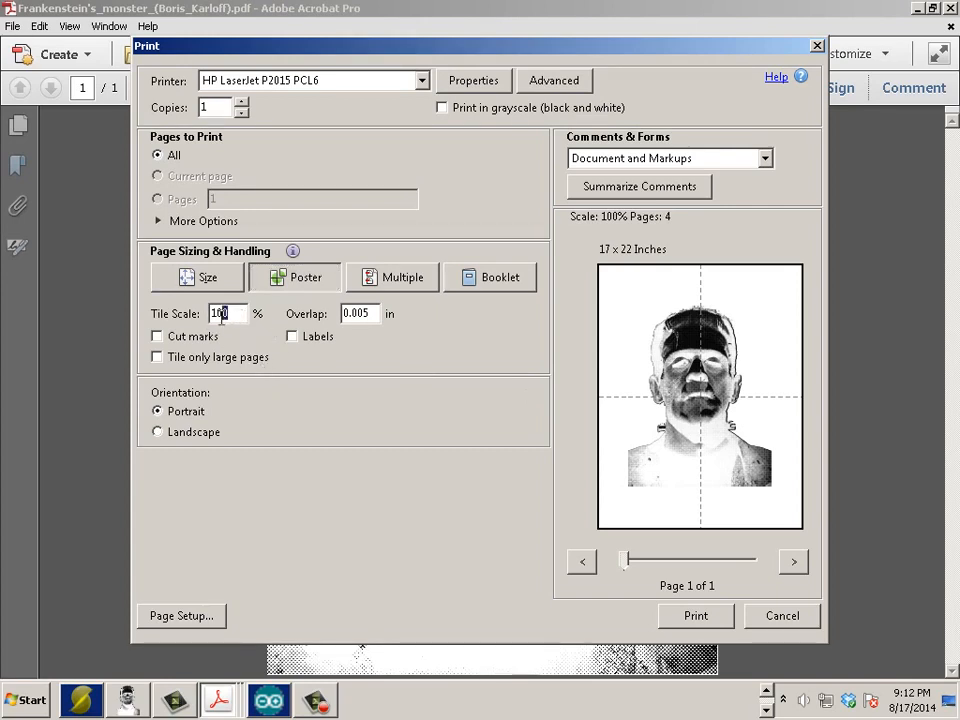
double_click(222, 316)
text(150)
click(360, 313)
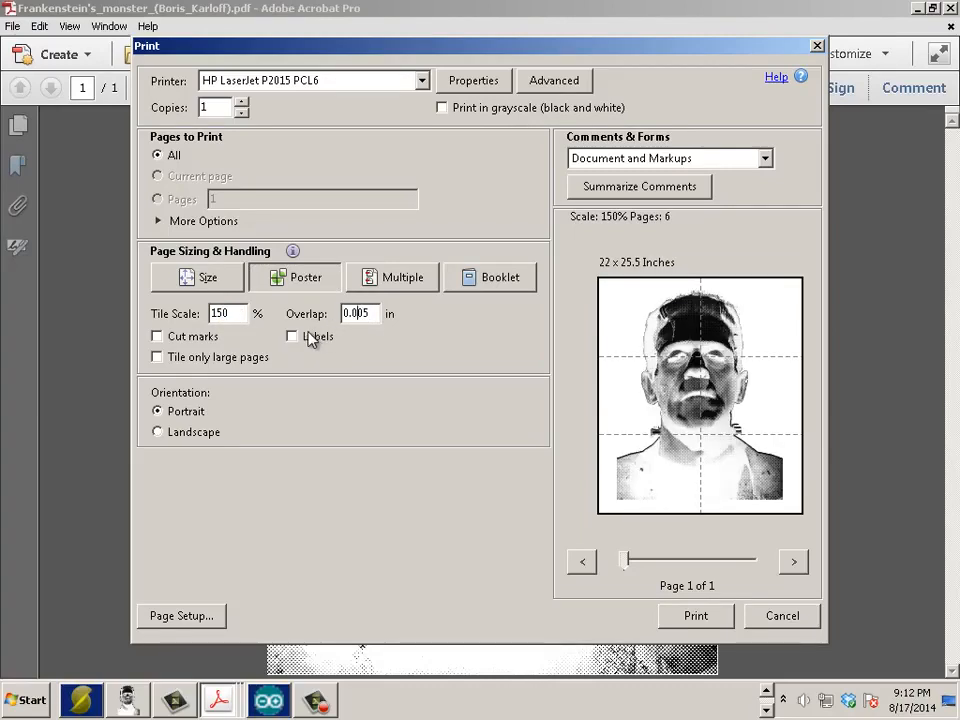
Step: Set the poster tile scale to 125%
double_click(218, 316)
text(125)
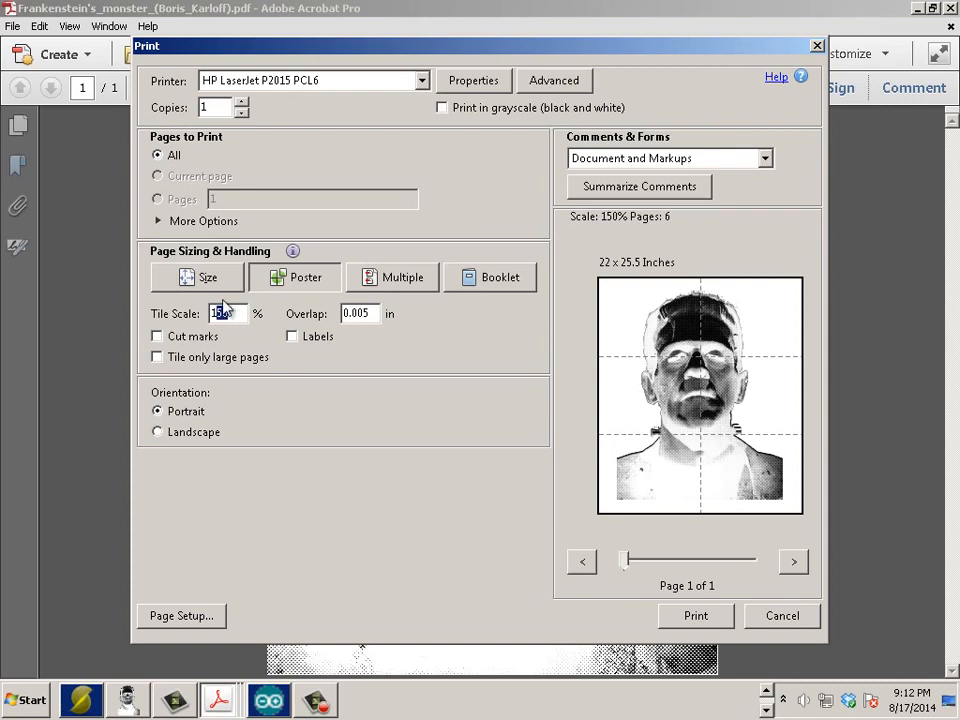
click(354, 314)
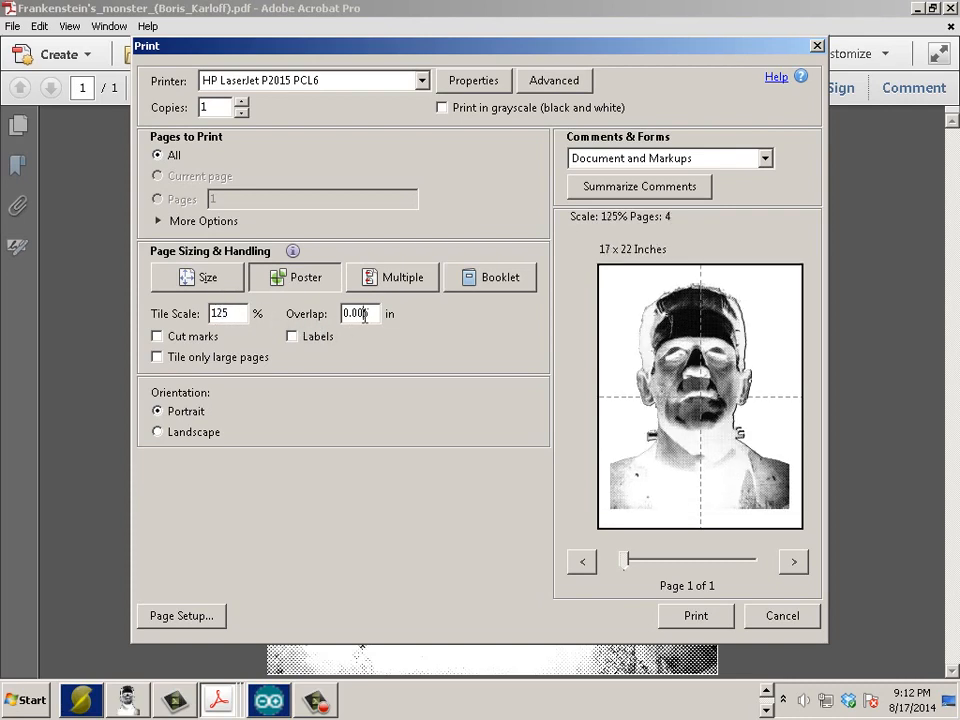
Step: Set the overlap between the poster tiles to 0.125 in
drag(378, 318, 340, 326)
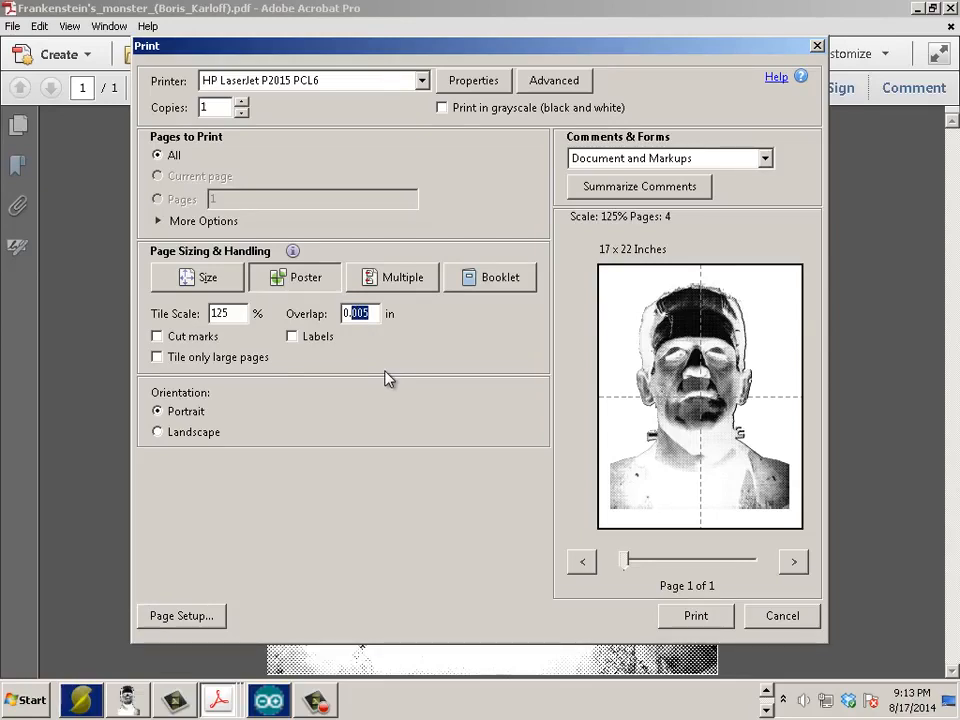
text(.12)
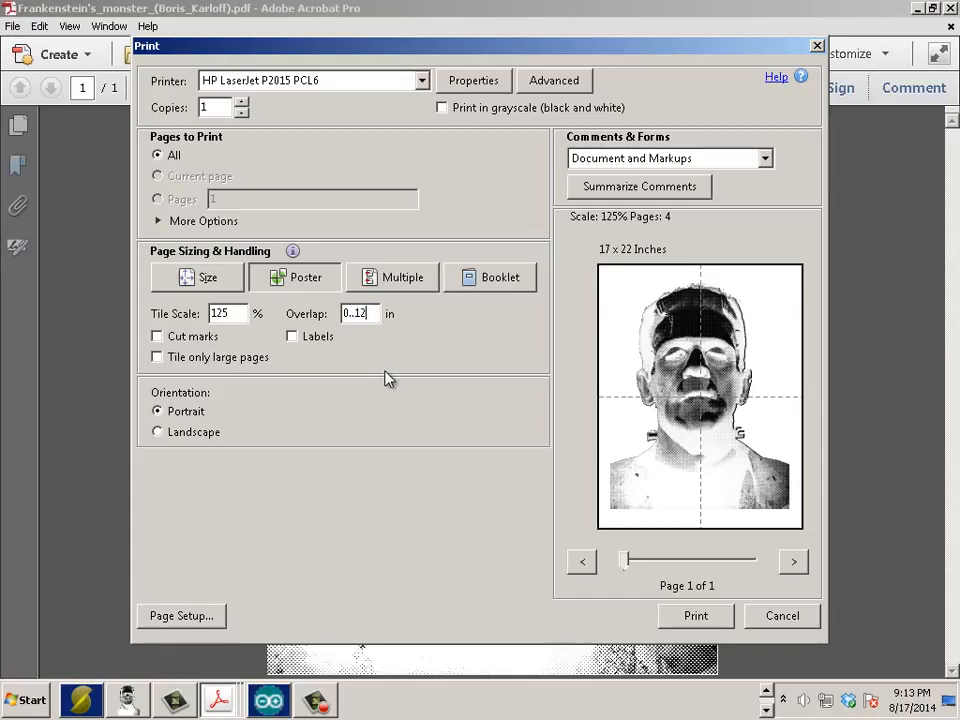
key(BackSpace)
key(BackSpace)
key(BackSpace)
text(125)
click(238, 316)
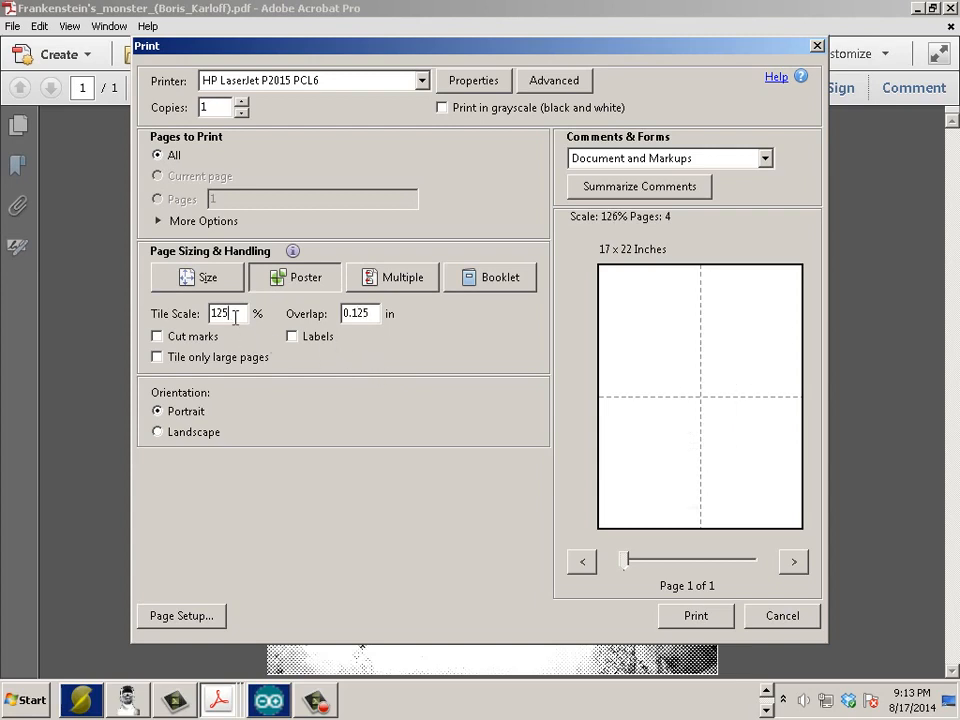
Step: Try the cut marks, labels and tile-only-large-pages options in turn, switching each one off again
click(157, 337)
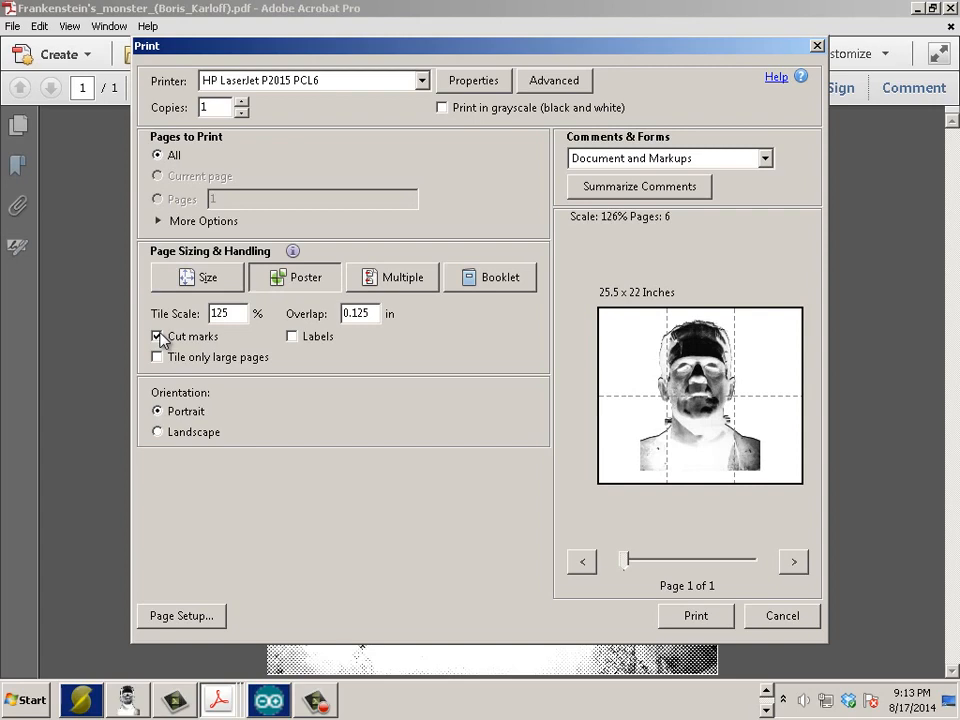
click(157, 337)
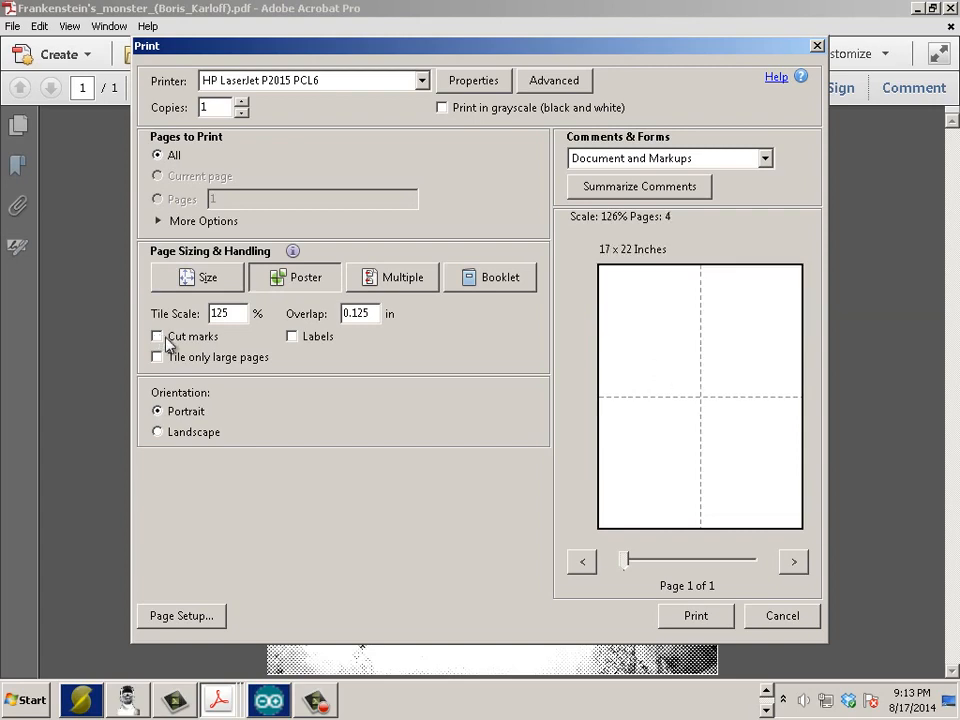
click(292, 337)
click(292, 337)
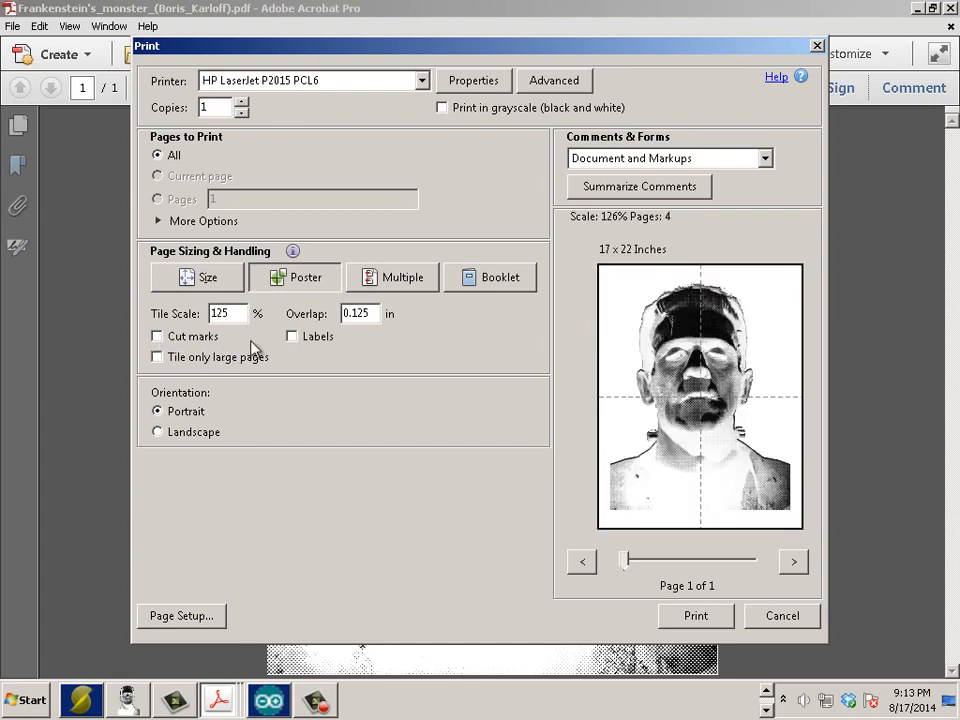
click(158, 358)
click(158, 358)
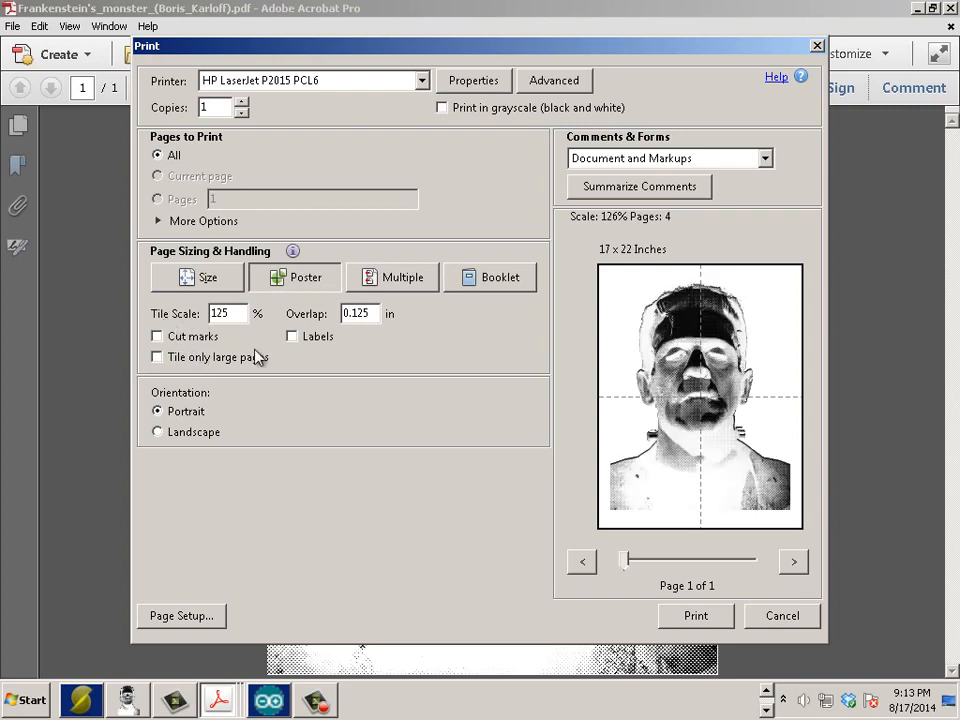